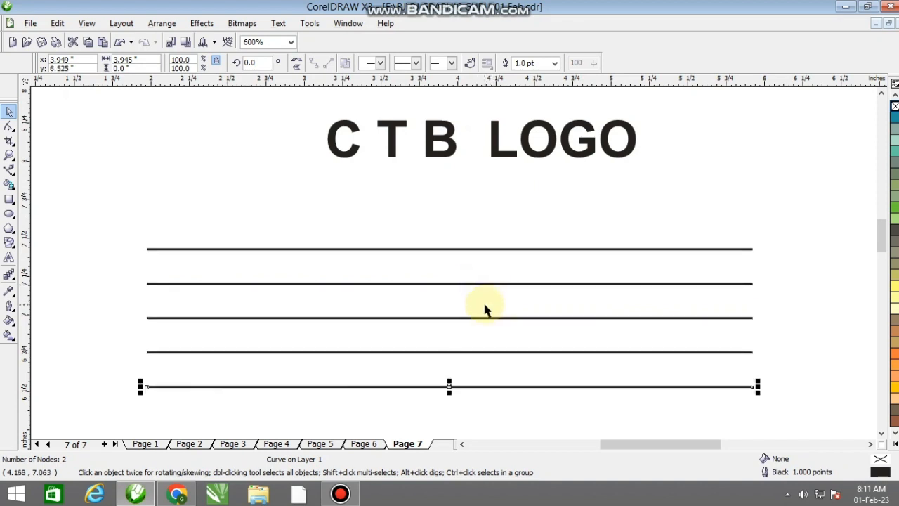
- Repeat the line duplication to add a sixth evenly spaced horizontal line, then group all six lines and shift the group slightly
key(ctrl+r)
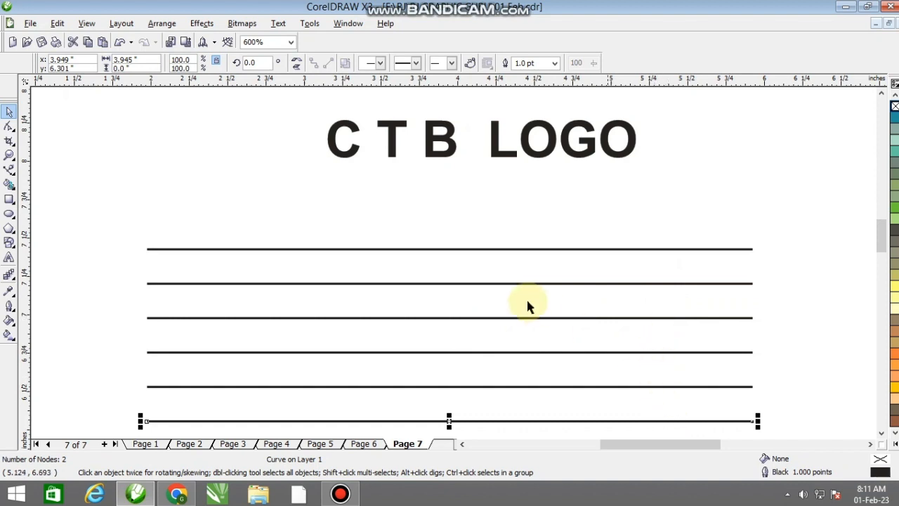
scroll(387, 240, down, 1)
drag(664, 368, 225, 221)
scroll(436, 266, up, 1)
key(ctrl+g)
drag(445, 291, 430, 295)
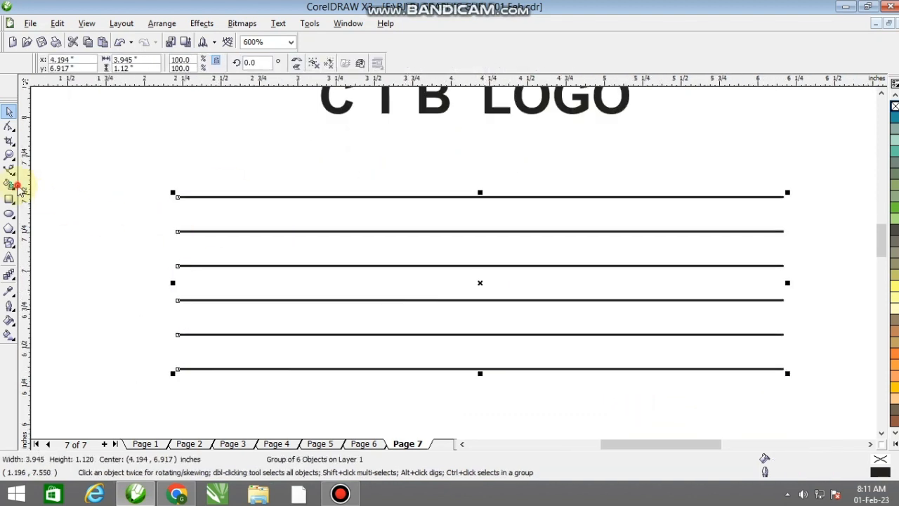
- Draw a 1.12-inch circle spanning the top and bottom lines, and add concentric copies of 0.672 and 0.224 inches
click(10, 214)
drag(239, 197, 379, 369)
click(8, 110)
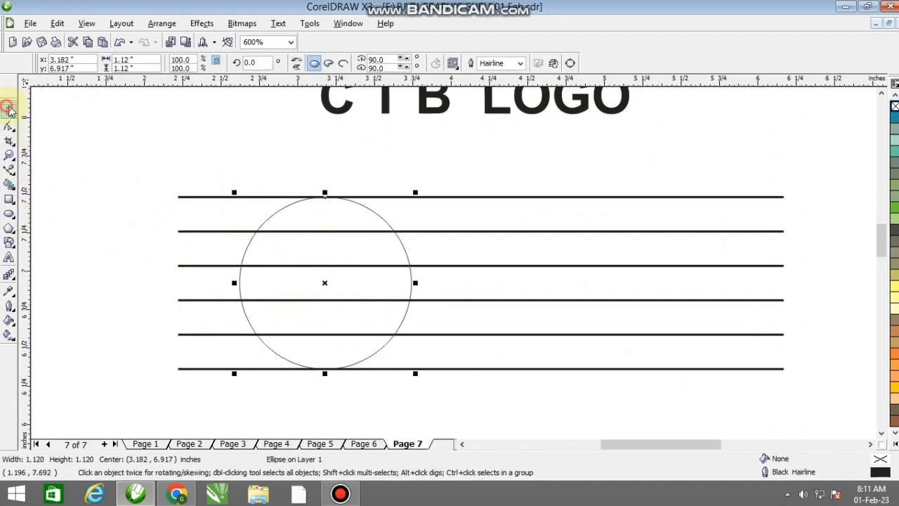
drag(413, 191, 344, 267)
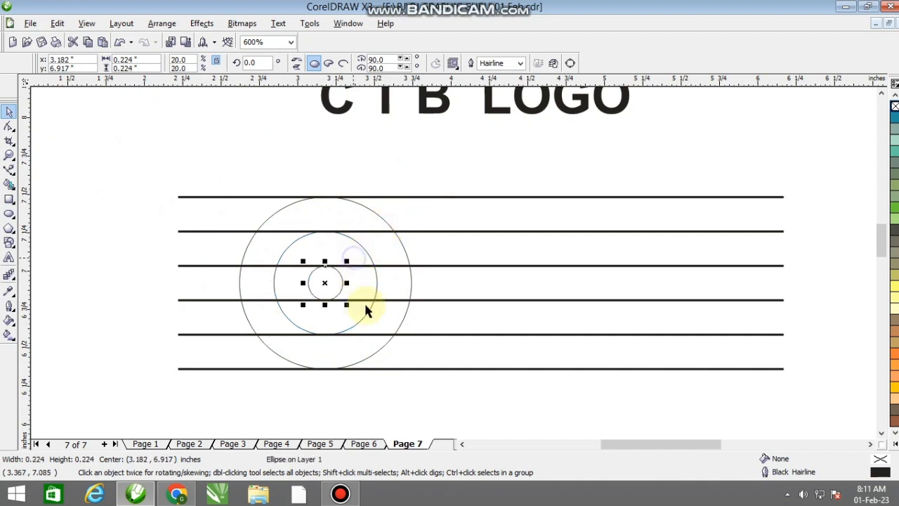
- Copy the two smaller circles to the lines' right end, snapped under the top line, and duplicate the pair down onto the bottom line
click(405, 382)
drag(382, 400, 255, 220)
drag(328, 281, 653, 241)
scroll(652, 241, up, 1)
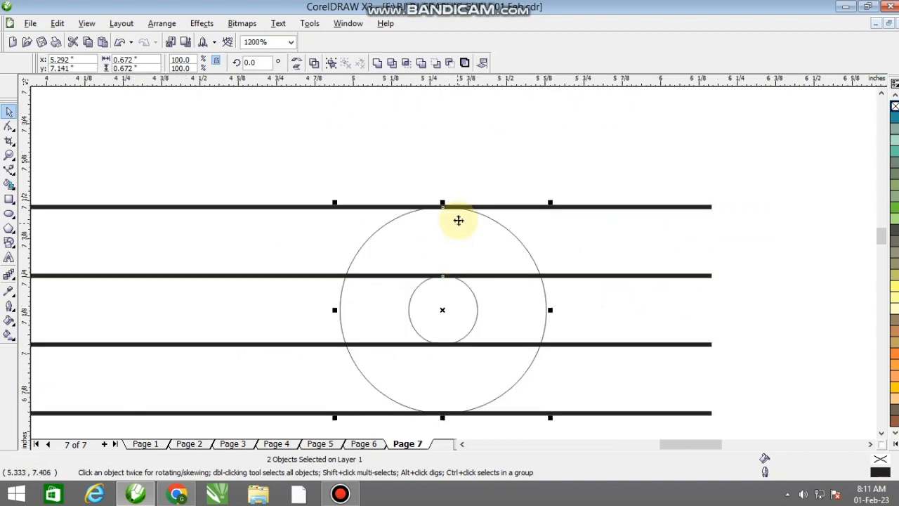
scroll(462, 394, up, 2)
drag(445, 262, 377, 307)
scroll(377, 307, down, 3)
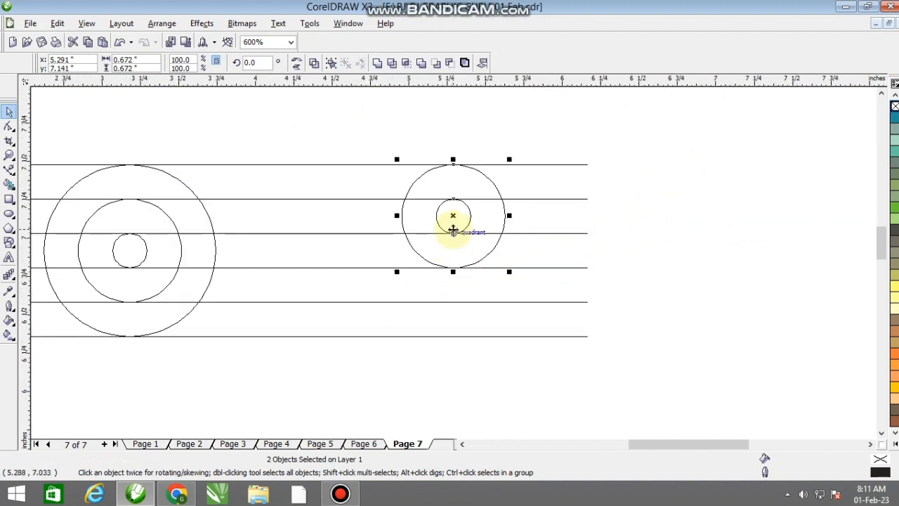
drag(458, 167, 454, 234)
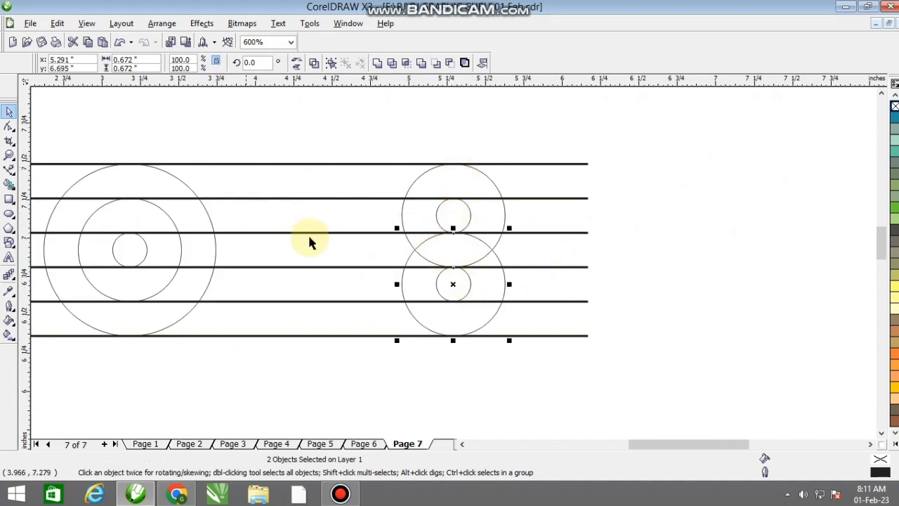
- Ungroup the horizontal lines, create a copy of the top two rotated to 300 degrees, and group the slanted pair
scroll(312, 238, down, 1)
click(456, 263)
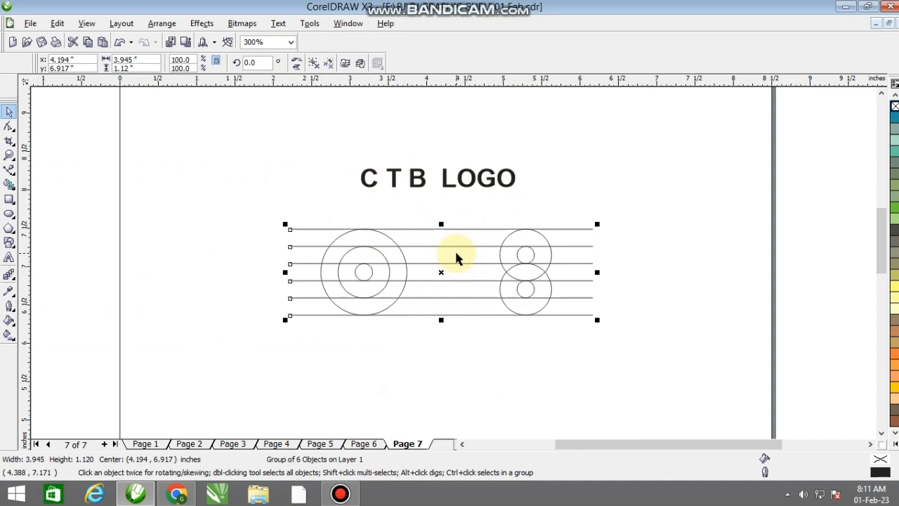
key(ctrl+u)
click(449, 246)
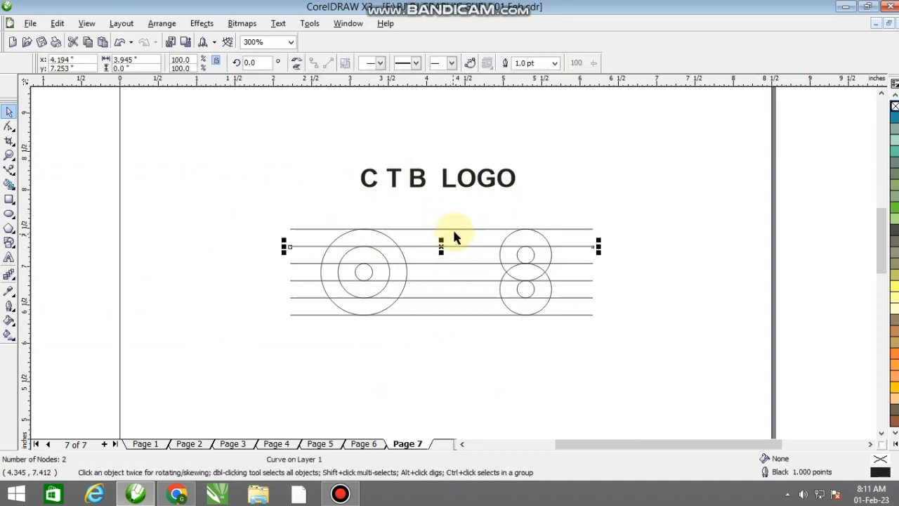
shift+click(456, 229)
click(596, 229)
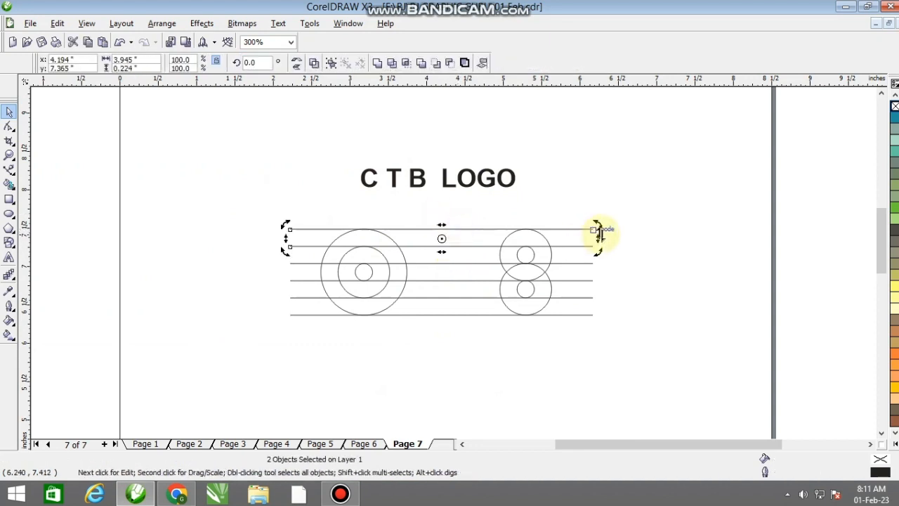
drag(601, 239, 528, 378)
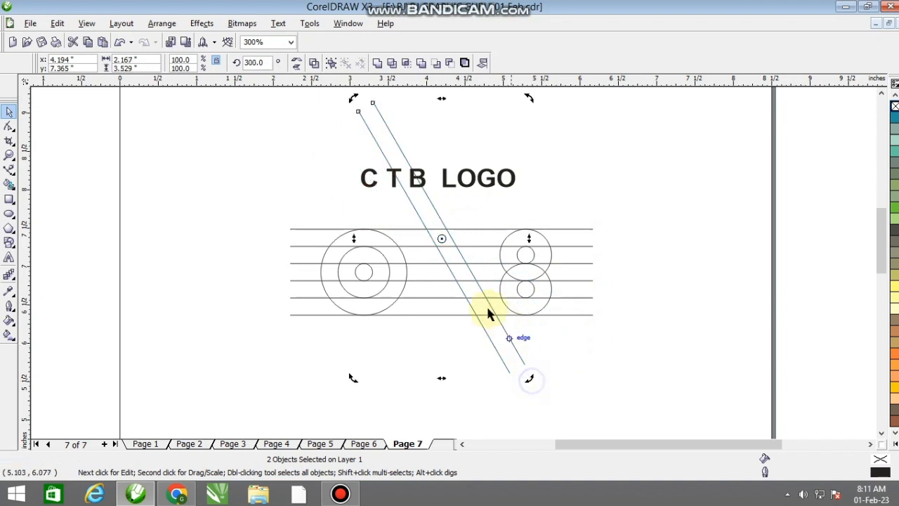
key(ctrl+g)
- Move the slanted pair over the right side of the large circle and shift one of its lines closer to the other
click(450, 235)
drag(450, 238, 395, 261)
key(ctrl+z)
click(450, 238)
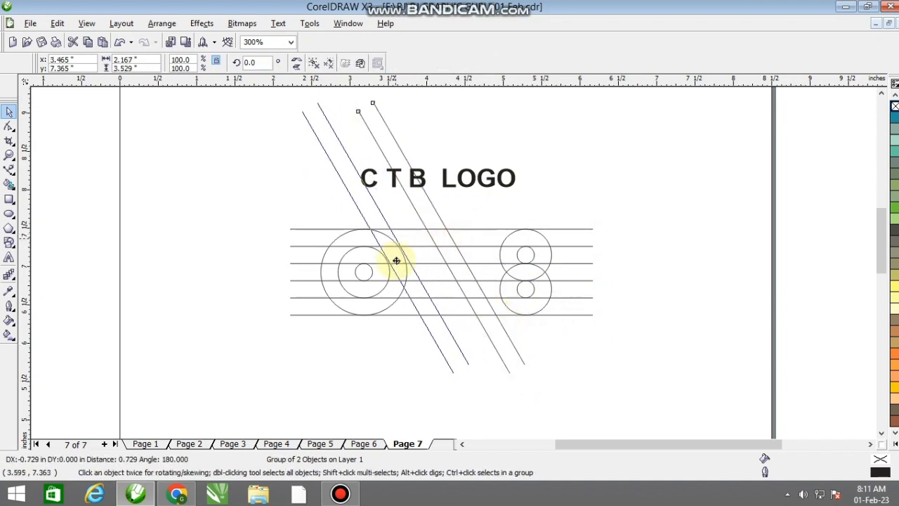
scroll(452, 267, up, 1)
scroll(453, 267, up, 1)
drag(473, 254, 462, 261)
ctrl+click(471, 261)
scroll(449, 245, down, 1)
drag(418, 231, 407, 242)
click(458, 197)
scroll(494, 288, up, 1)
drag(482, 291, 488, 289)
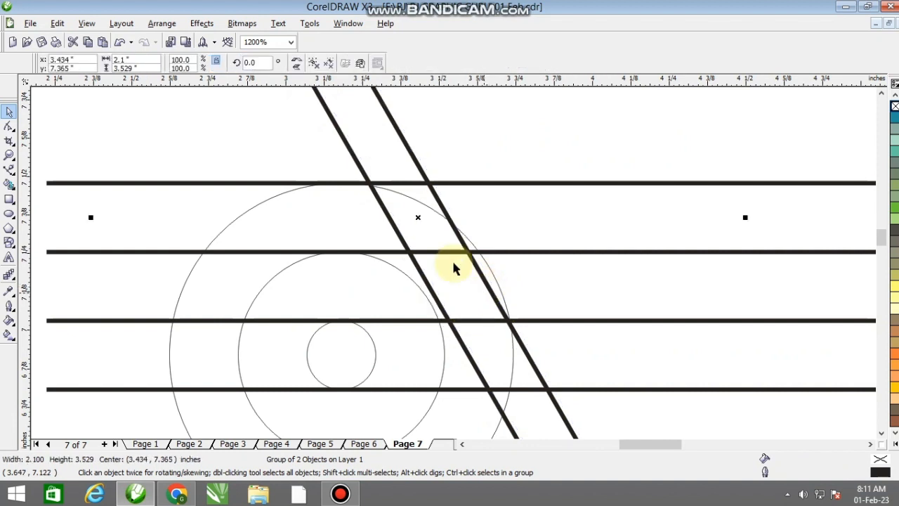
- Ungroup the slanted pair and add three parallel copies, two to its right and one to its left
scroll(455, 265, down, 2)
key(ctrl+u)
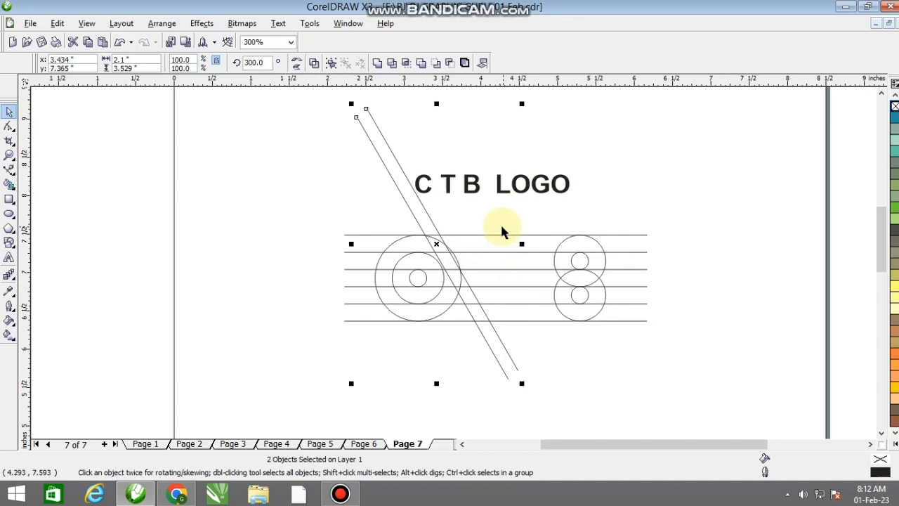
click(437, 231)
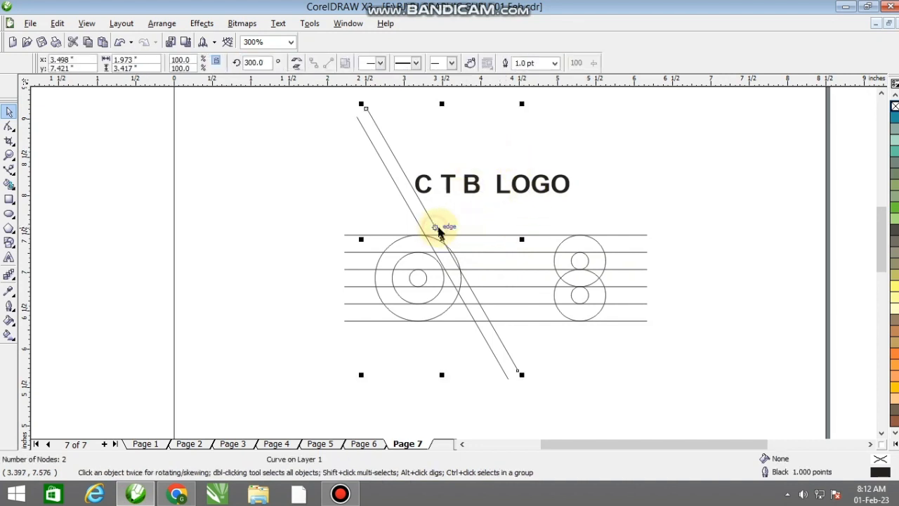
drag(435, 226, 444, 231)
scroll(484, 297, up, 1)
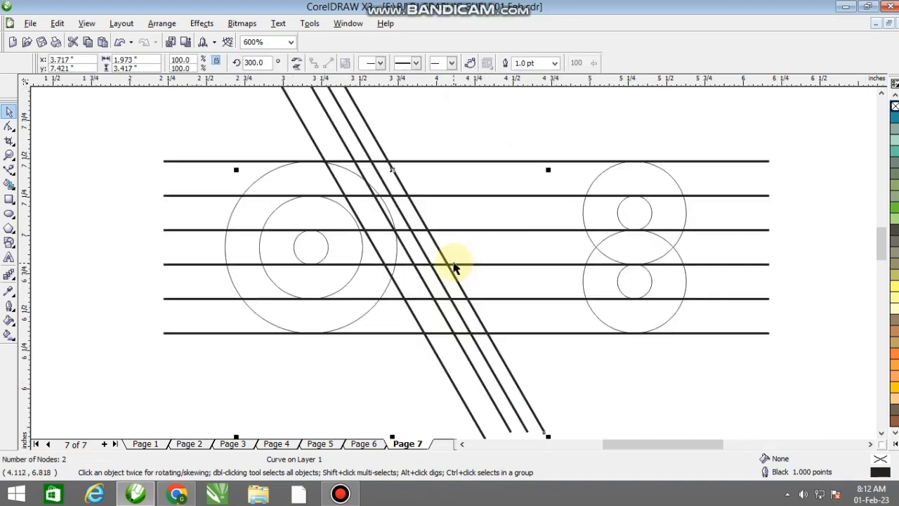
mouse_move(370, 245)
mouse_down()
mouse_move(351, 245)
mouse_move(355, 254)
mouse_up()
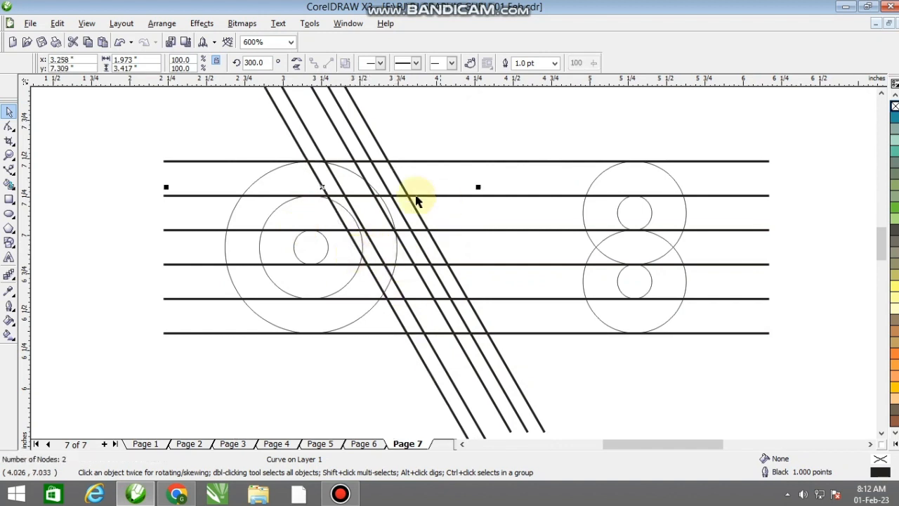
- Move the four circles at the right end of the lines closer to the slanted lines
scroll(473, 261, down, 1)
drag(634, 319, 548, 189)
drag(584, 251, 527, 255)
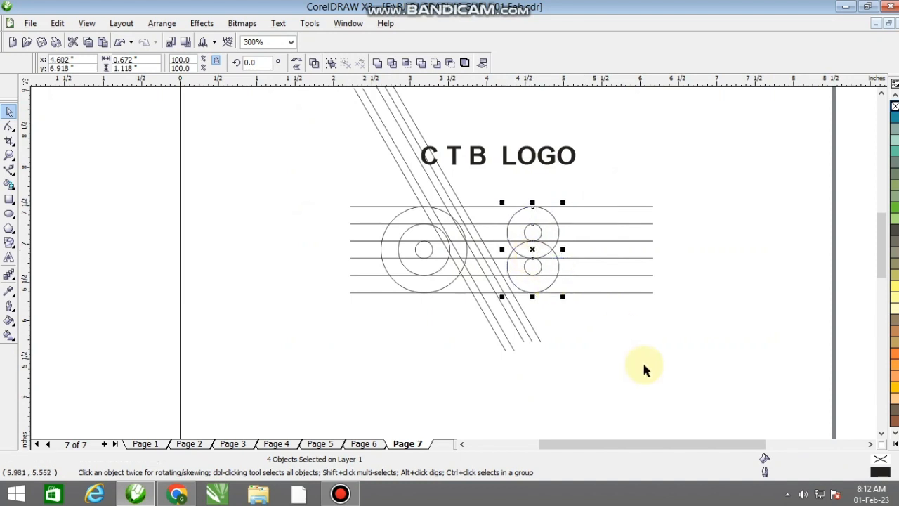
click(641, 363)
click(288, 132)
- Set the outline width of all seven circles to 1 point
scroll(624, 379, up, 1)
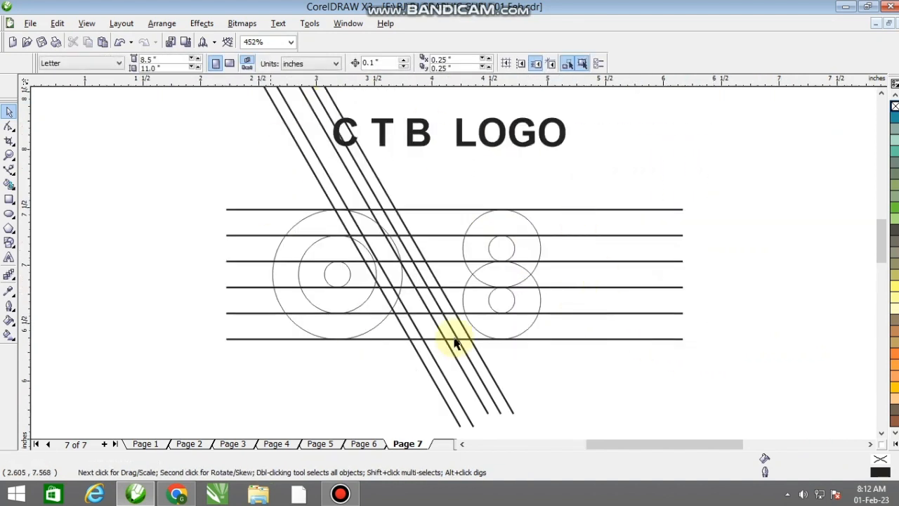
drag(624, 378, 147, 159)
key(F12)
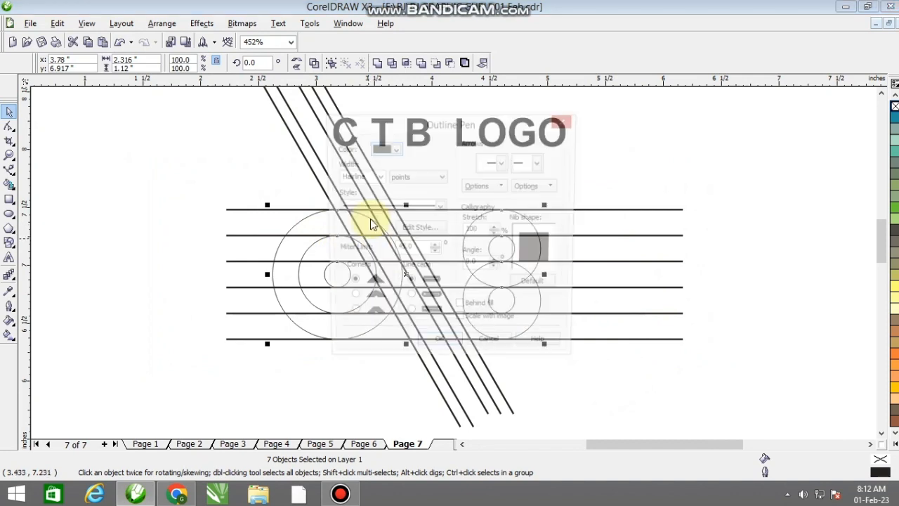
text(1)
key(Return)
click(264, 185)
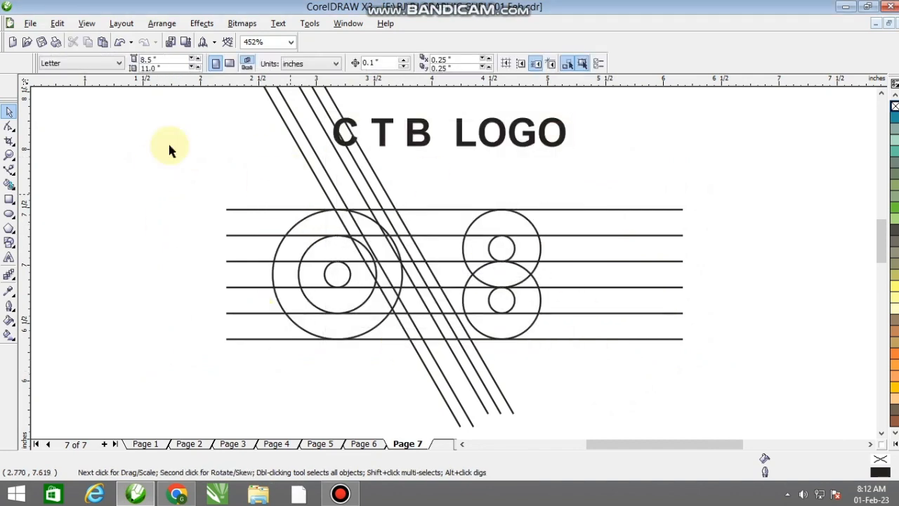
- Use the Smart Fill tool to fill the large ring's upper-left segment between the top two lines with Desert Blue
click(10, 185)
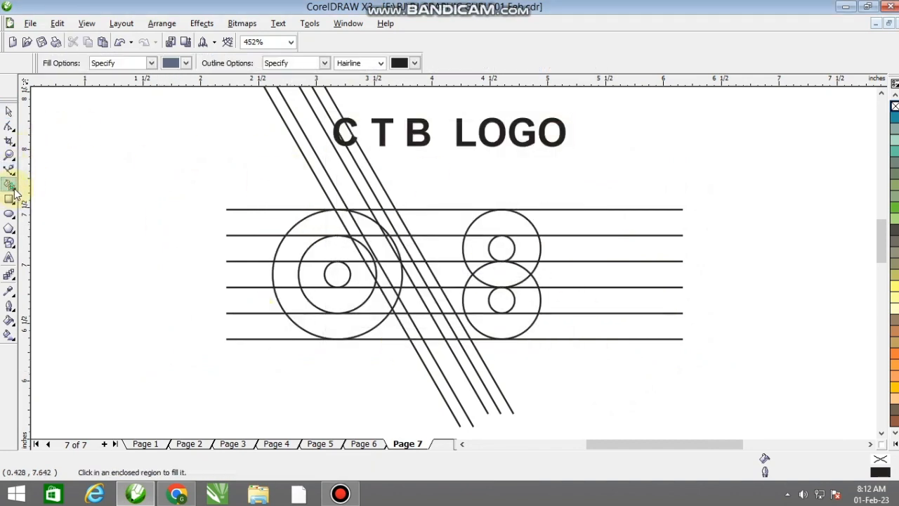
click(13, 188)
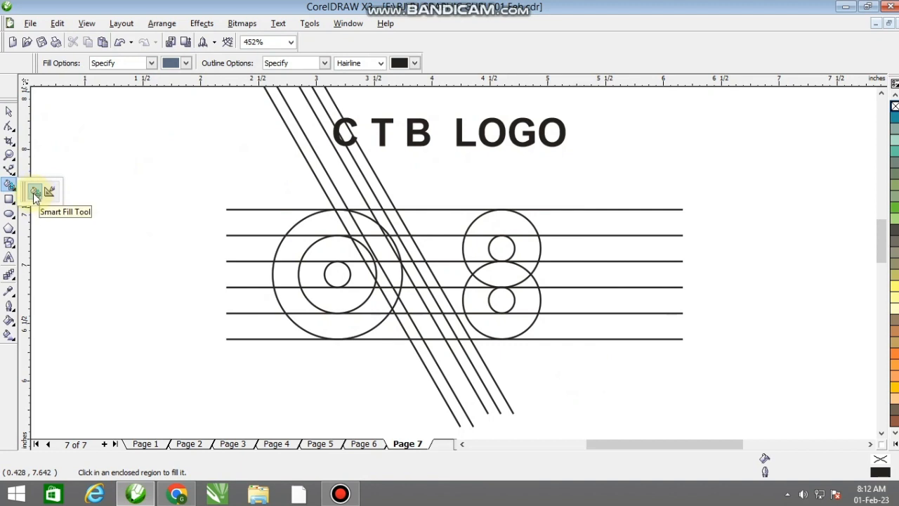
click(35, 194)
click(333, 224)
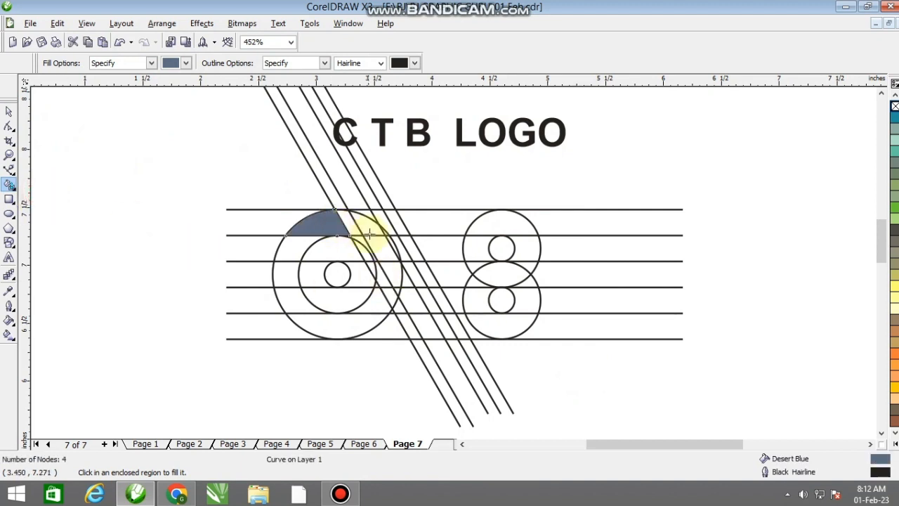
- Fill the slanted segment beyond the diagonal gap at the large ring's top with Desert Blue, undoing fills that land in wrong regions
click(358, 226)
scroll(360, 227, up, 2)
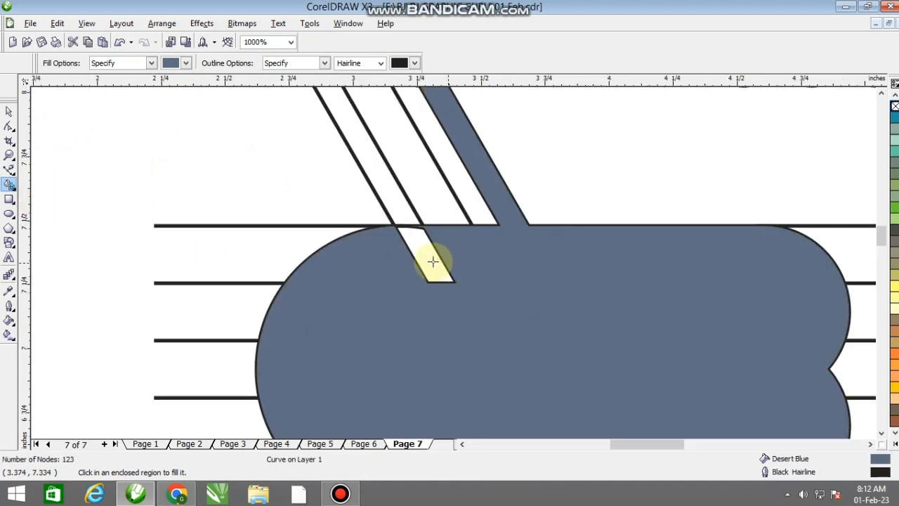
key(ctrl+z)
click(430, 254)
key(ctrl+z)
click(411, 235)
key(ctrl+z)
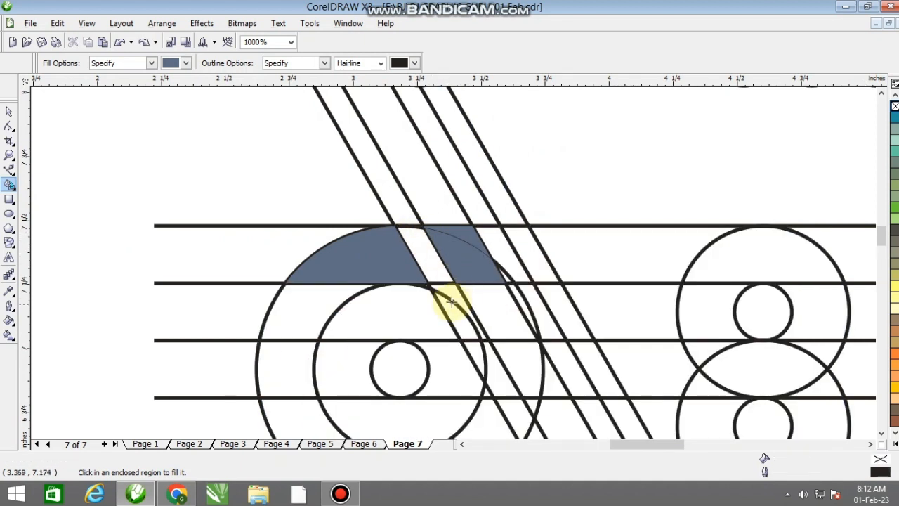
- Fill the large ring's remaining left and bottom segments, extending the bottom strip to the first slanted line to form the C
click(295, 297)
click(286, 358)
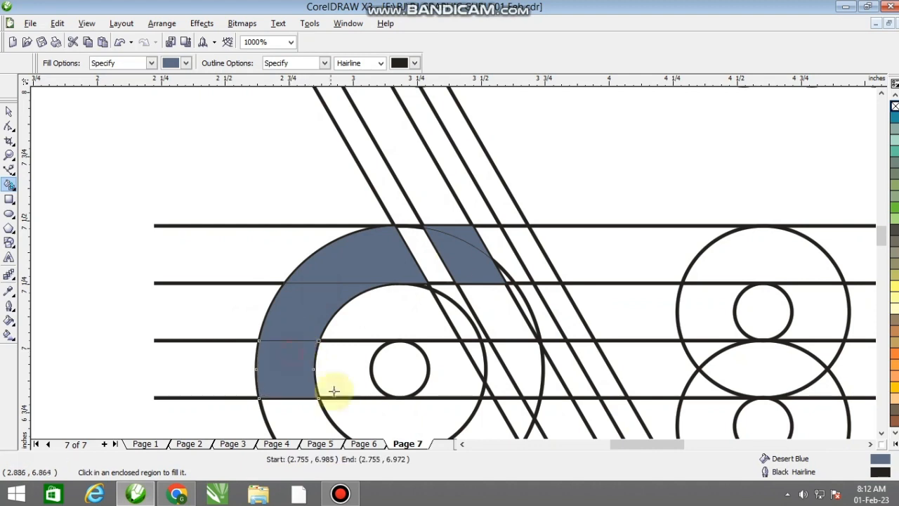
scroll(326, 405, down, 1)
scroll(451, 263, up, 1)
click(443, 272)
click(467, 353)
click(634, 357)
scroll(453, 263, up, 1)
scroll(461, 267, down, 1)
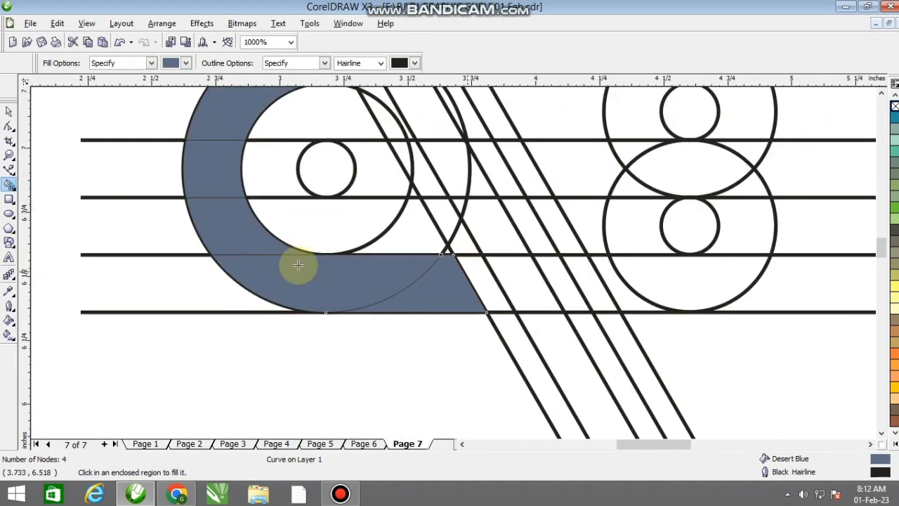
scroll(442, 218, down, 1)
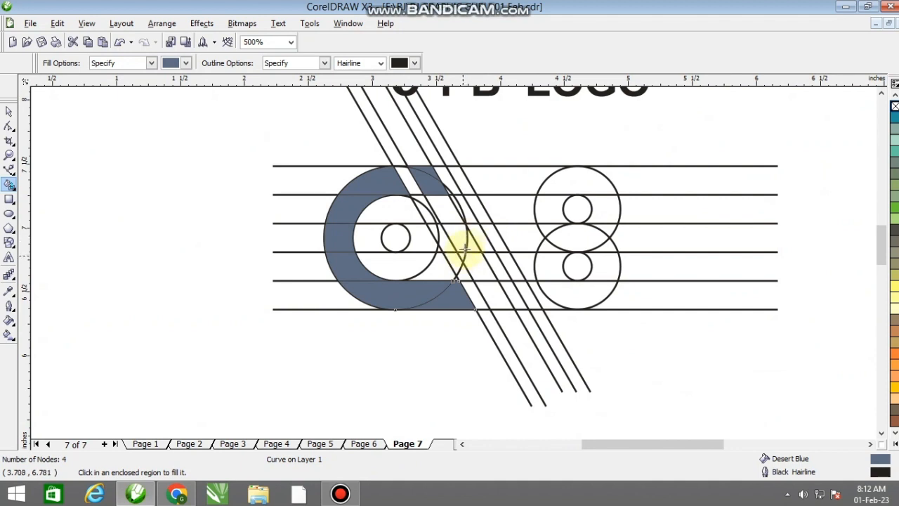
- Fill the small centre circle and the horizontal band between the third and fourth lines through to the overlap of the right-hand circles
scroll(462, 257, up, 1)
click(320, 253)
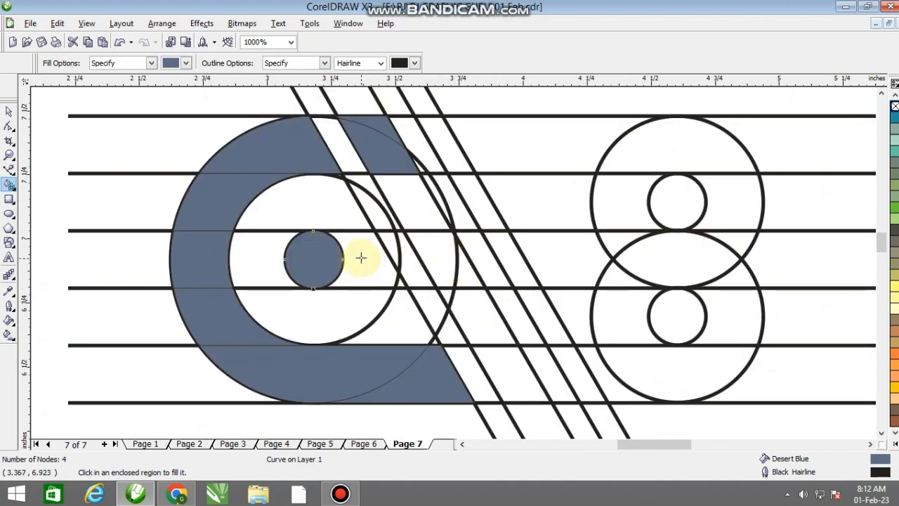
click(360, 258)
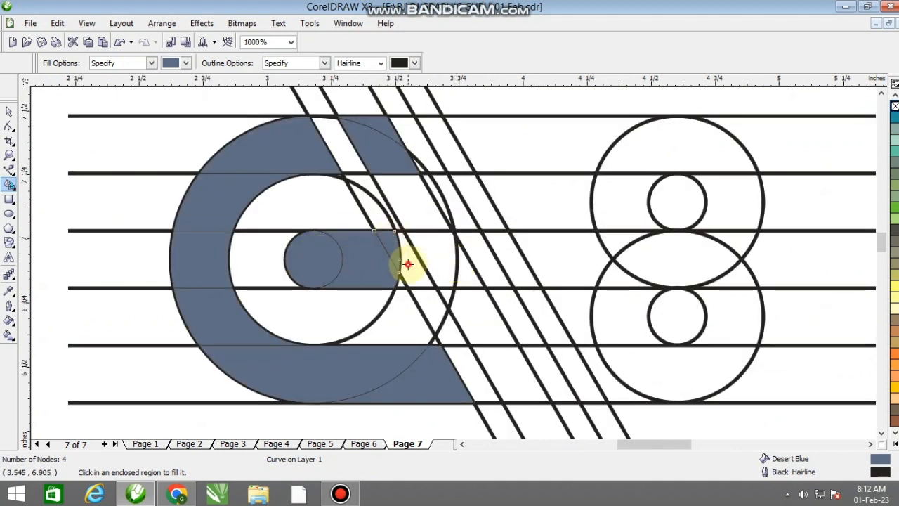
click(398, 280)
click(437, 257)
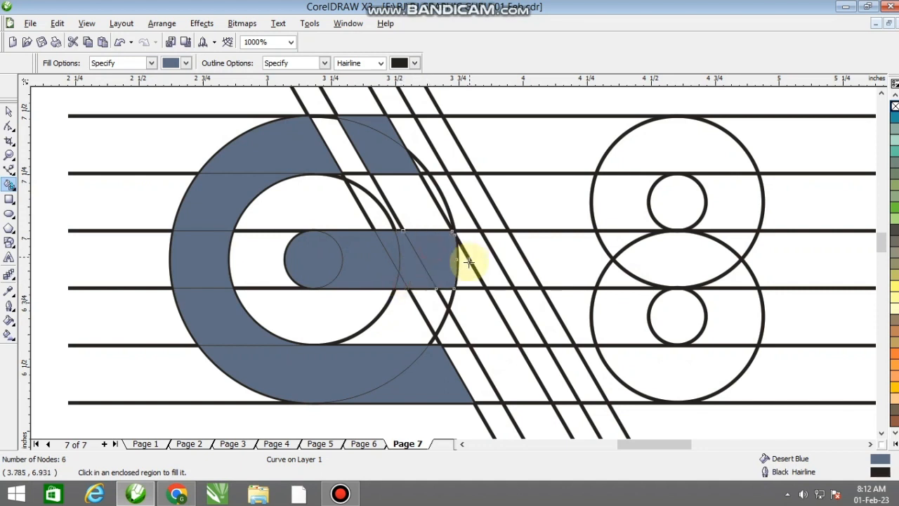
click(500, 257)
click(524, 271)
click(556, 257)
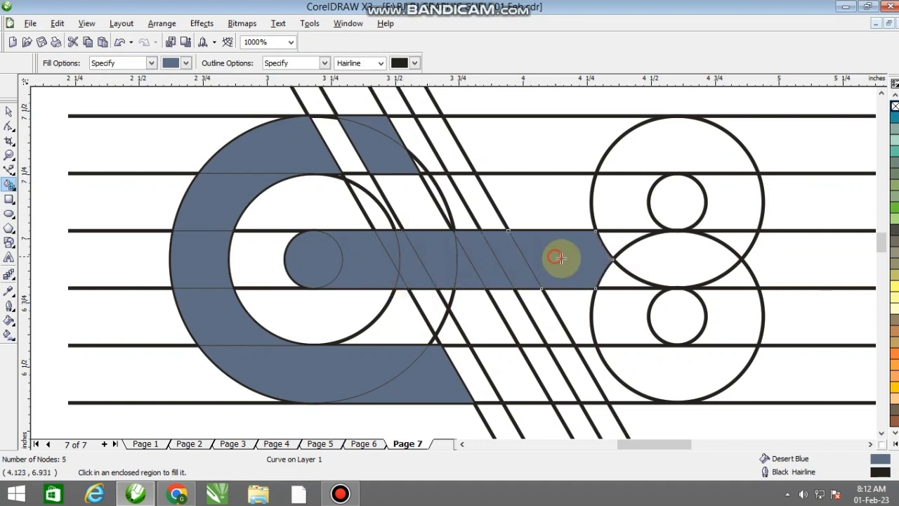
click(622, 272)
click(668, 253)
click(735, 281)
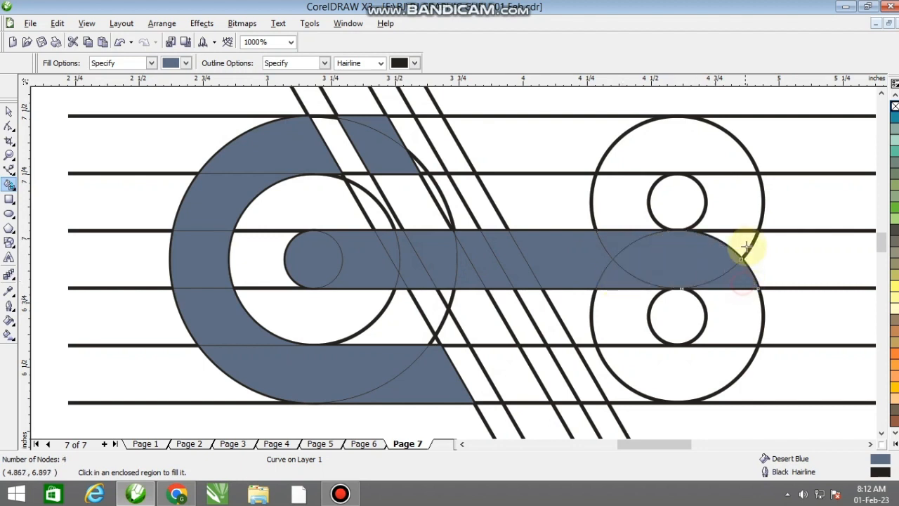
- Fill the upper right-hand ring's right side and top segment, and the top band back to the last slanted line, with Desert Blue
click(745, 255)
click(742, 221)
click(688, 150)
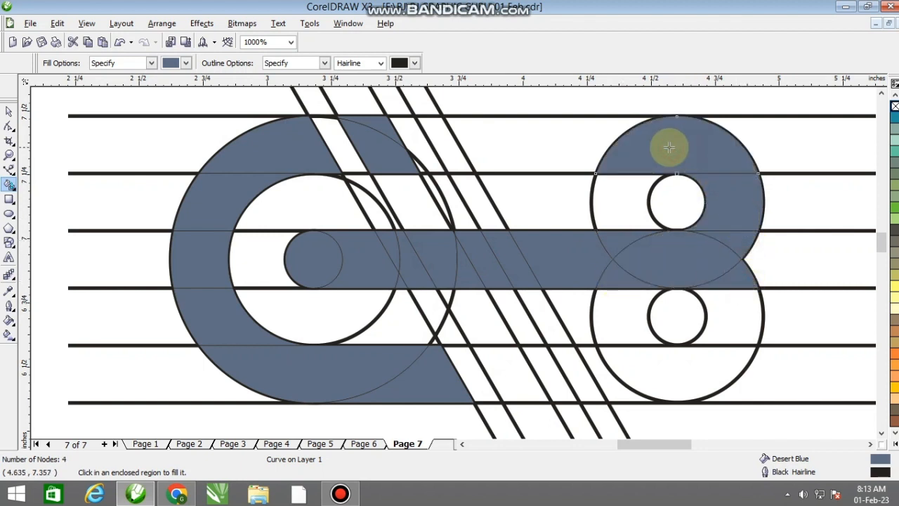
click(579, 146)
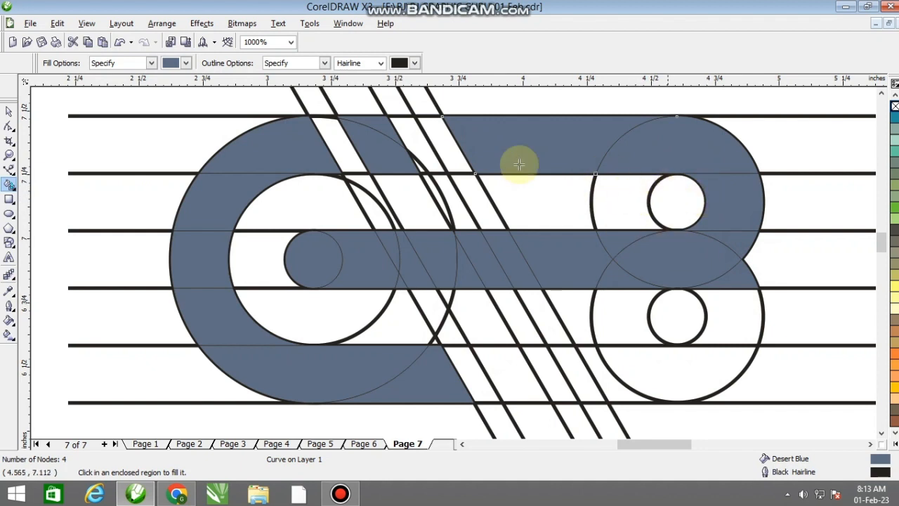
click(576, 306)
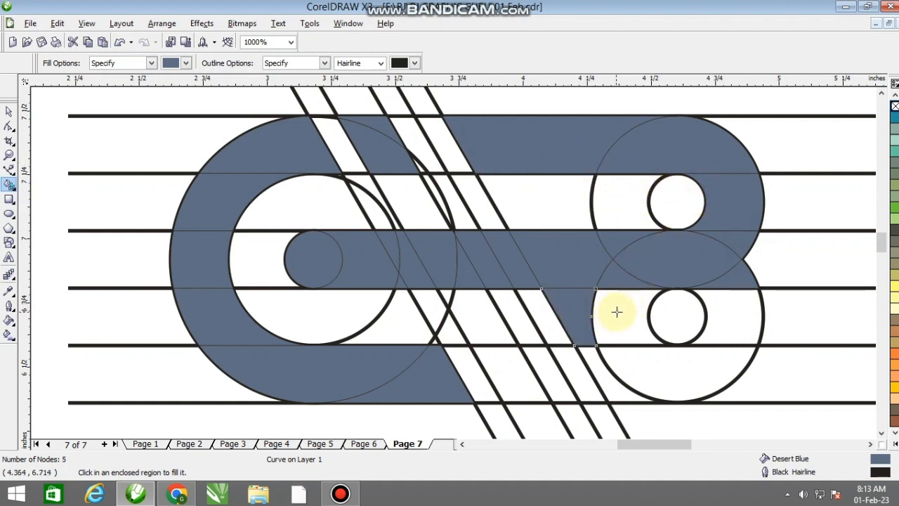
click(616, 311)
key(z)
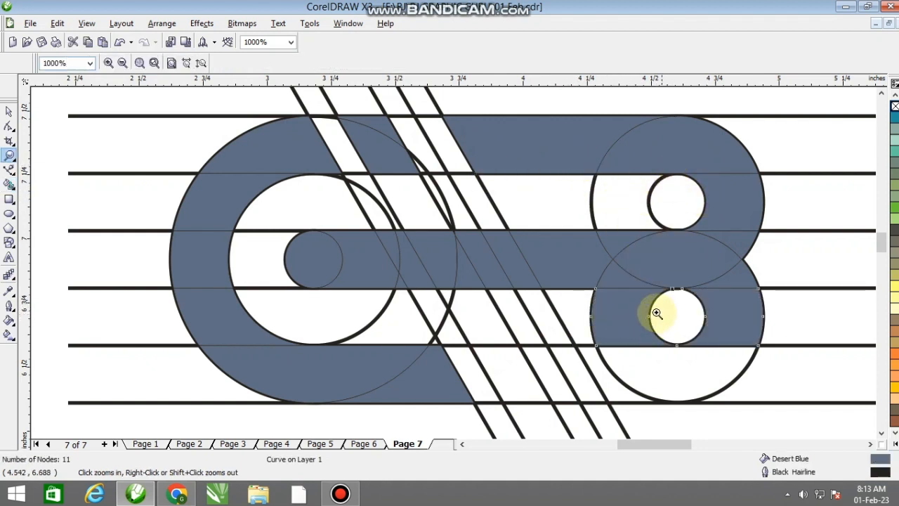
click(9, 111)
key(Delete)
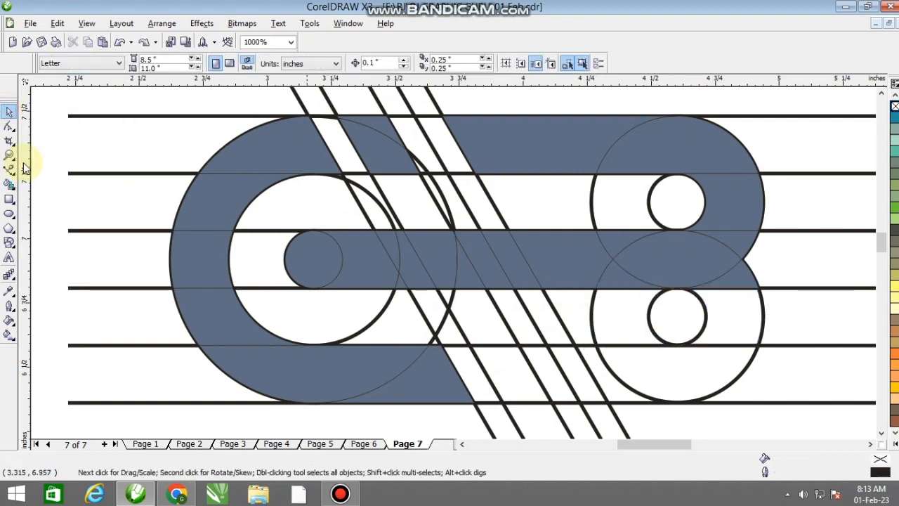
- Fill the bottom strip between the last two slanted lines and the lower right-hand circle's bottom segment, undoing fills that land in wrong regions
click(8, 185)
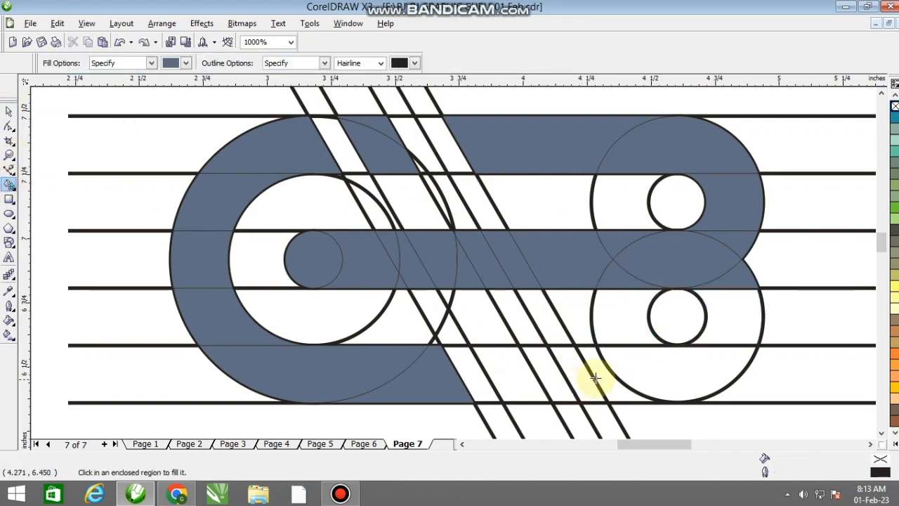
click(595, 377)
key(ctrl+z)
click(612, 377)
key(ctrl+z)
click(583, 368)
click(606, 365)
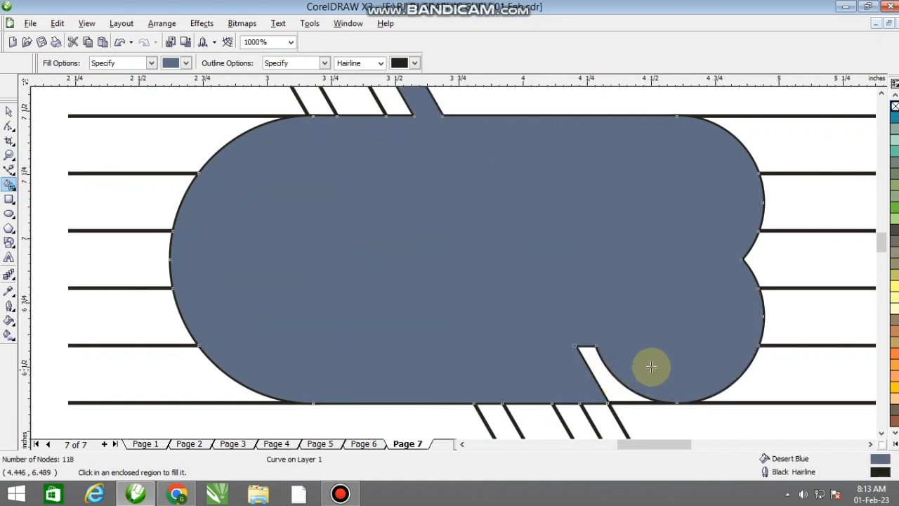
key(ctrl+z)
click(660, 365)
click(741, 315)
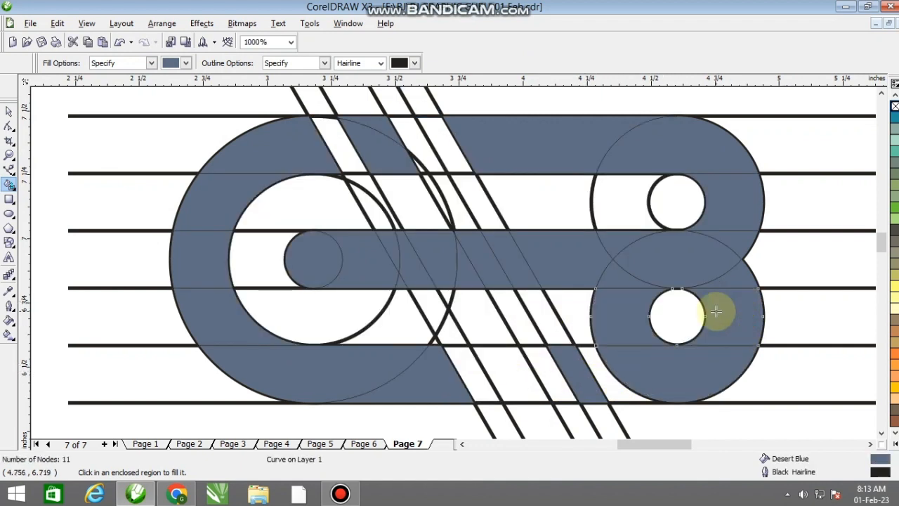
key(ctrl+z)
- Enlarge the lower small circle to about 0.232 inches and fill the right side of the lower ring with Desert Blue
scroll(716, 311, down, 1)
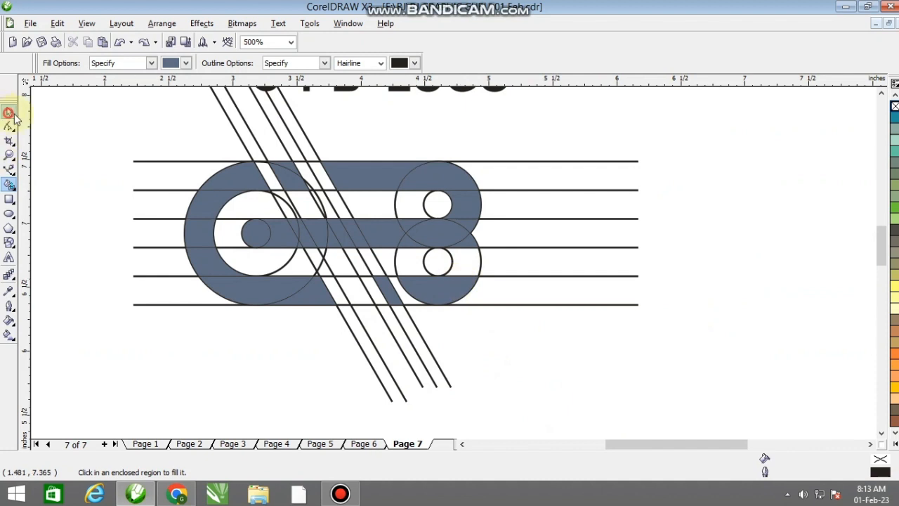
click(8, 113)
scroll(452, 260, up, 2)
click(446, 240)
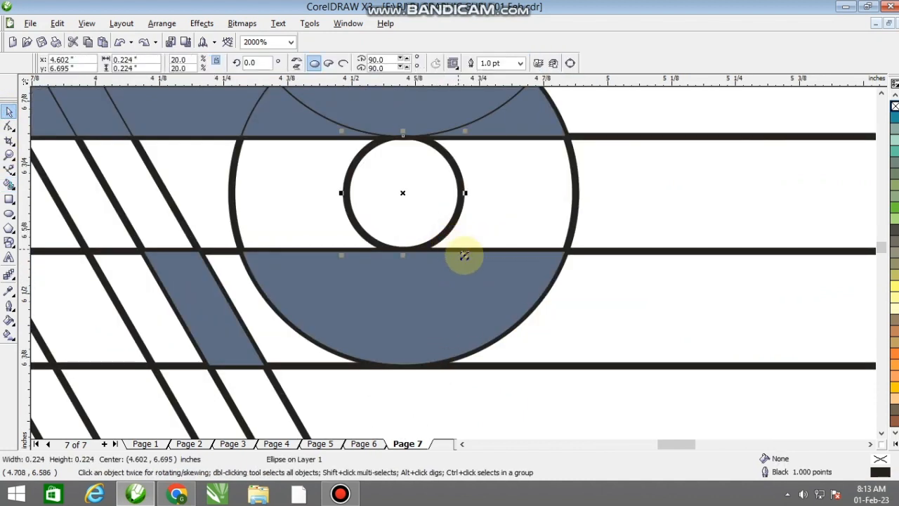
drag(466, 257, 462, 259)
scroll(456, 260, down, 1)
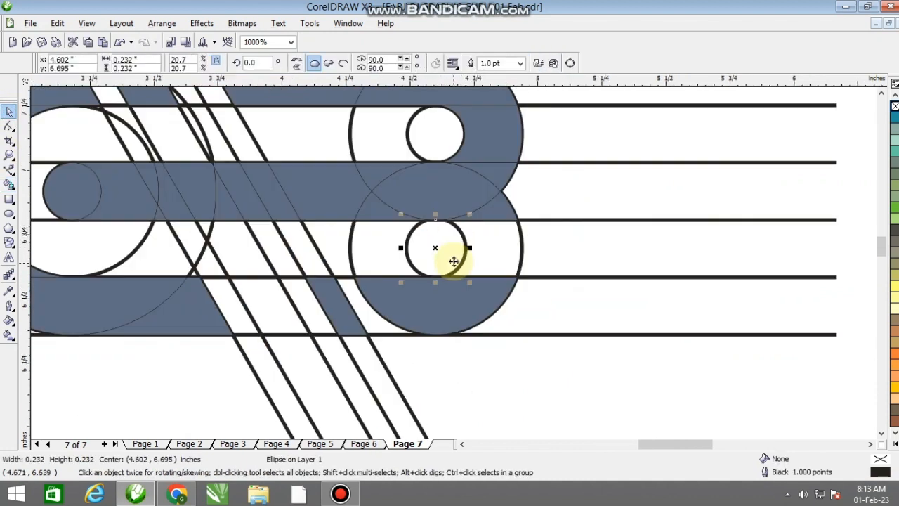
click(9, 184)
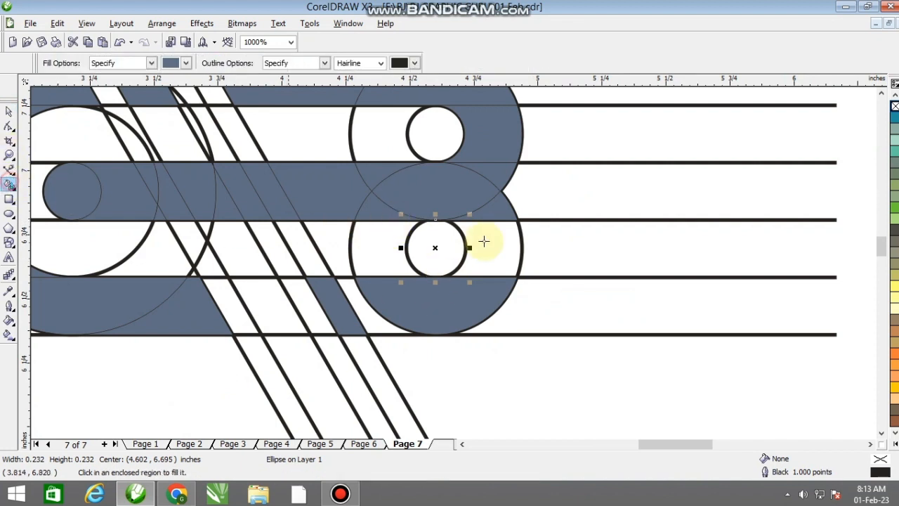
click(494, 254)
click(385, 327)
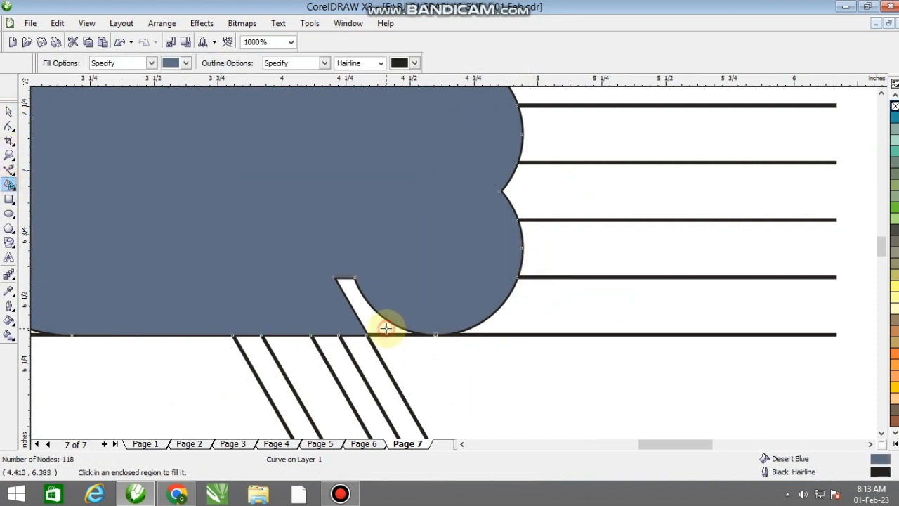
key(ctrl+z)
- Bring the last slanted line and the two lowest horizontal lines to the front of the filled shapes
click(9, 111)
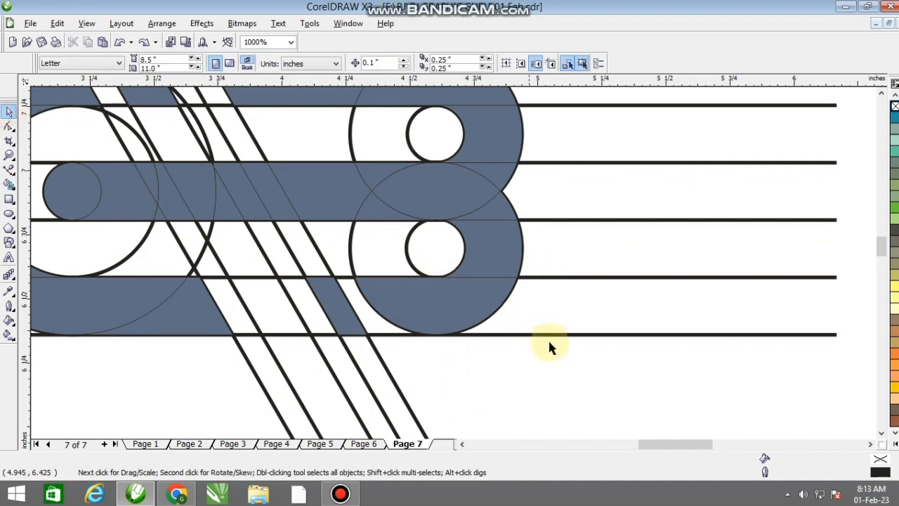
click(531, 336)
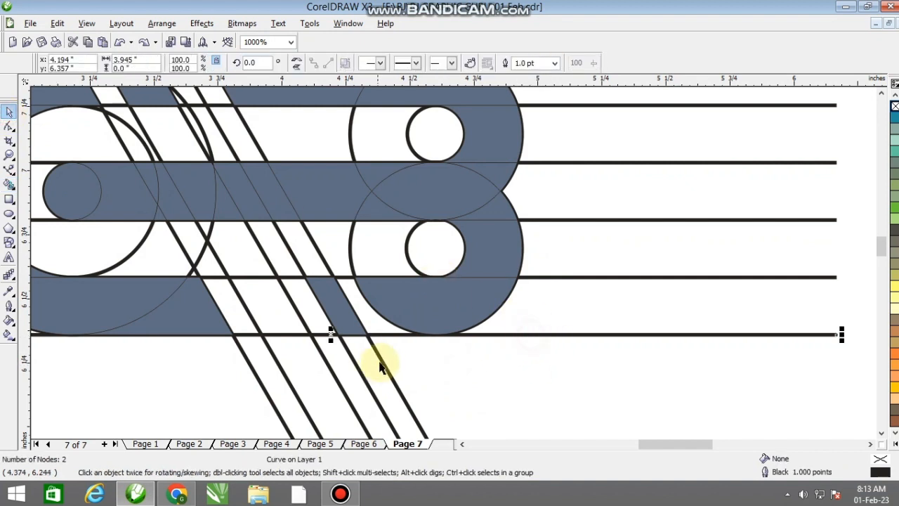
click(441, 371)
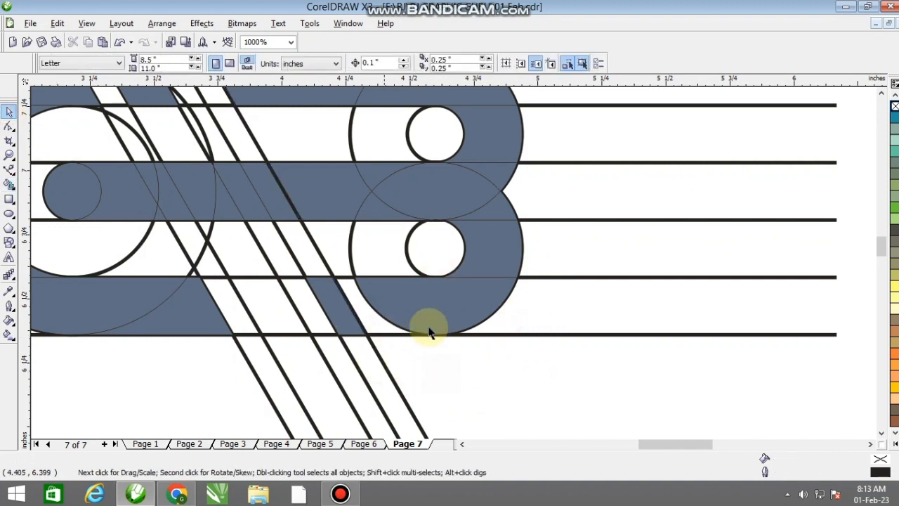
click(496, 335)
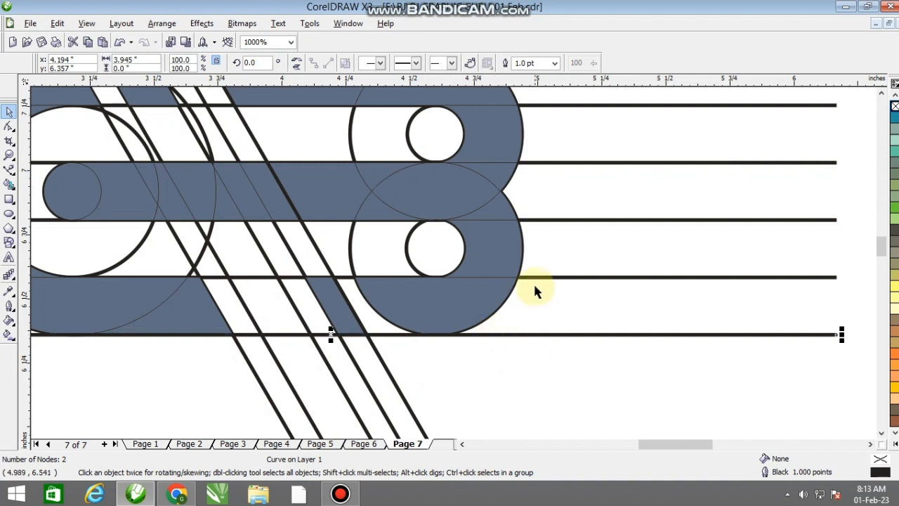
click(542, 362)
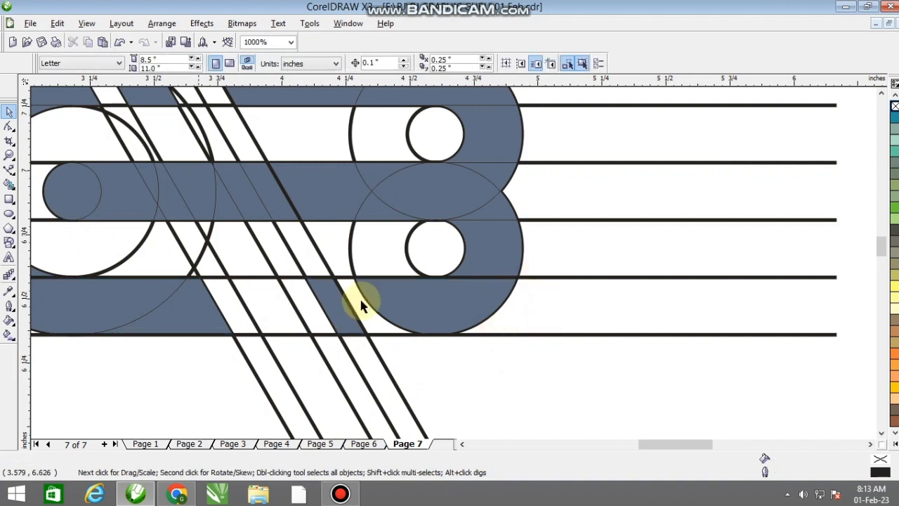
click(8, 187)
click(353, 297)
key(ctrl+z)
click(372, 318)
key(ctrl+z)
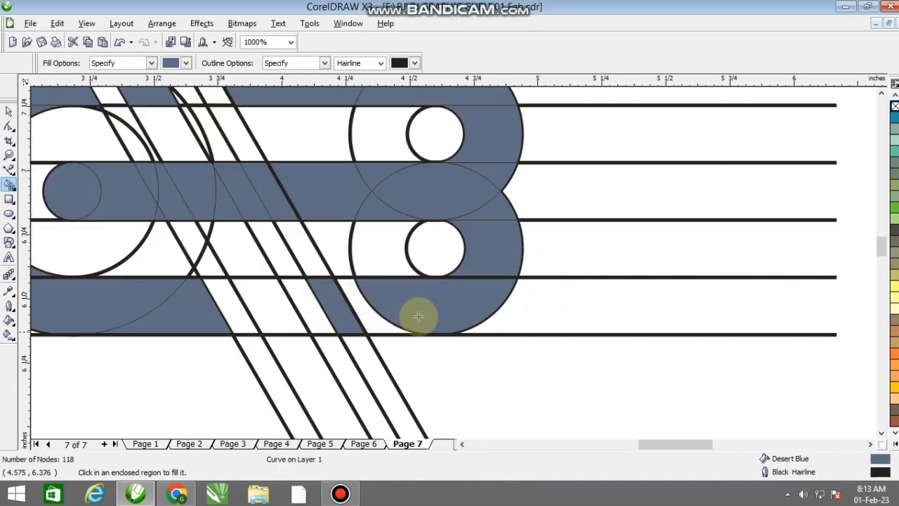
click(8, 111)
drag(500, 300, 519, 329)
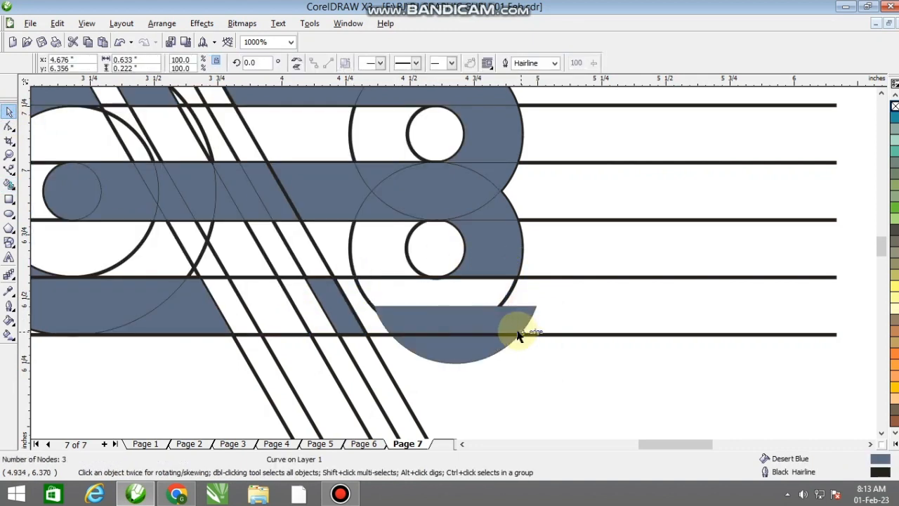
key(ctrl+z)
- Enlarge the lower right-hand outer circle to about 0.681 inches and fill the gap between it and the last slanted line
scroll(501, 311, up, 1)
click(361, 365)
click(398, 300)
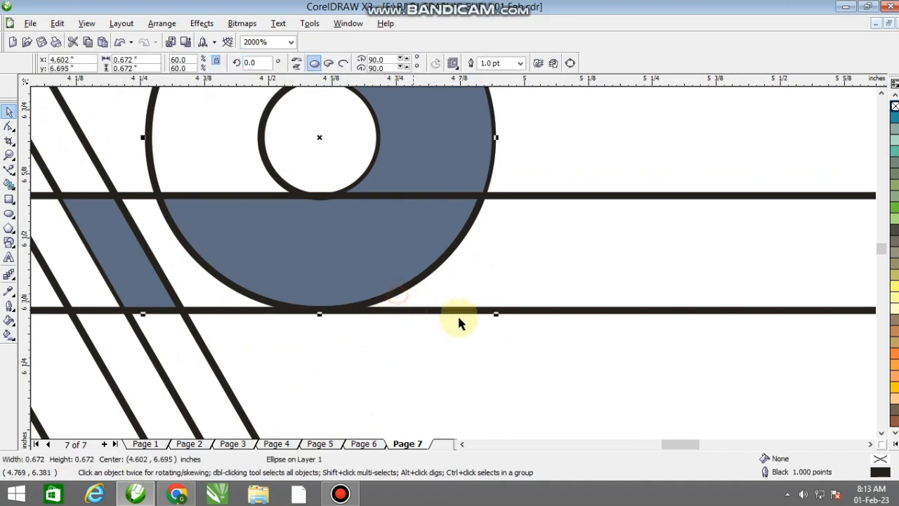
drag(497, 318, 500, 321)
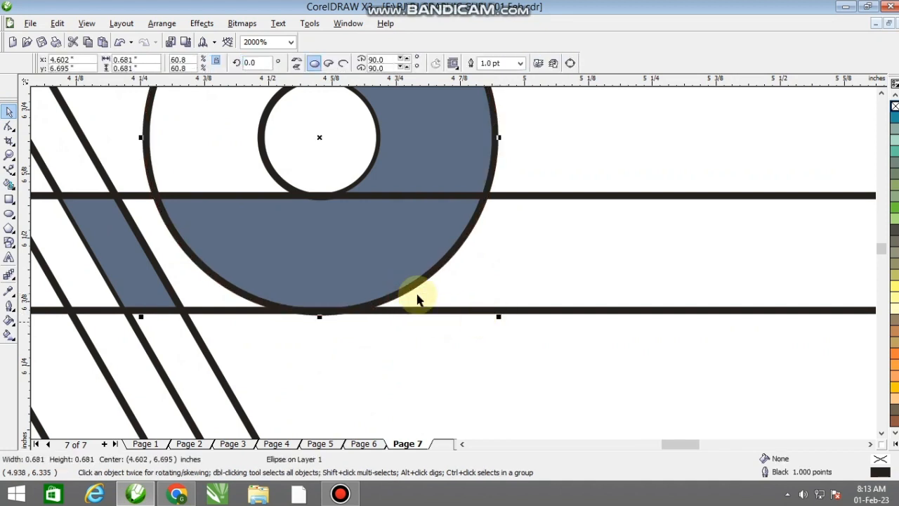
click(9, 184)
click(172, 242)
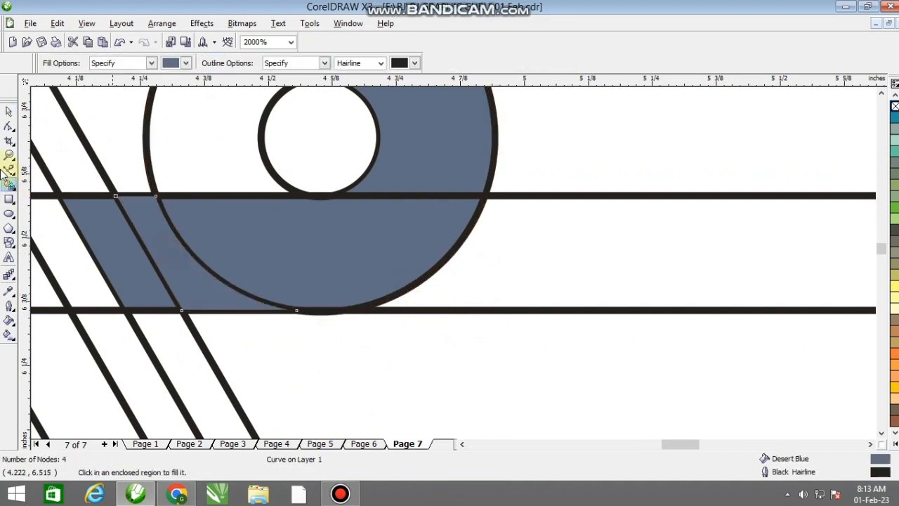
- Delete the lower right-hand outer circle outline, leaving the filled pieces in place
click(9, 113)
click(356, 344)
drag(401, 290, 491, 310)
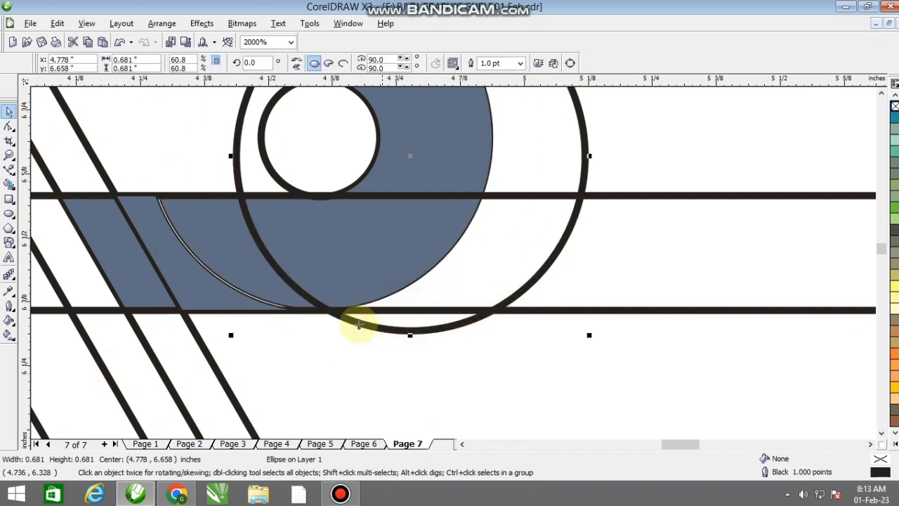
key(Delete)
scroll(217, 283, down, 1)
drag(453, 262, 474, 301)
key(ctrl+z)
- Reshape the gap fill's curved edge with the Shape tool so it overlaps the lower ring's bottom segment
scroll(449, 239, up, 1)
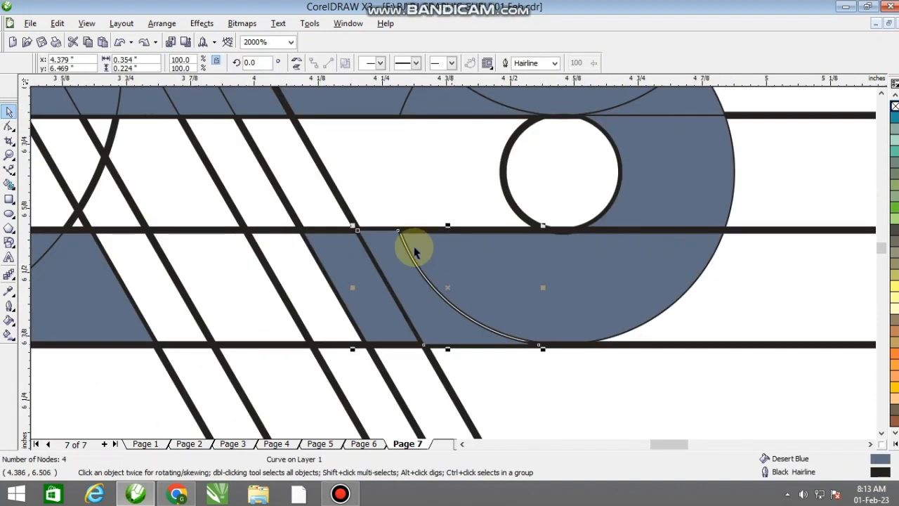
click(9, 126)
drag(399, 231, 411, 231)
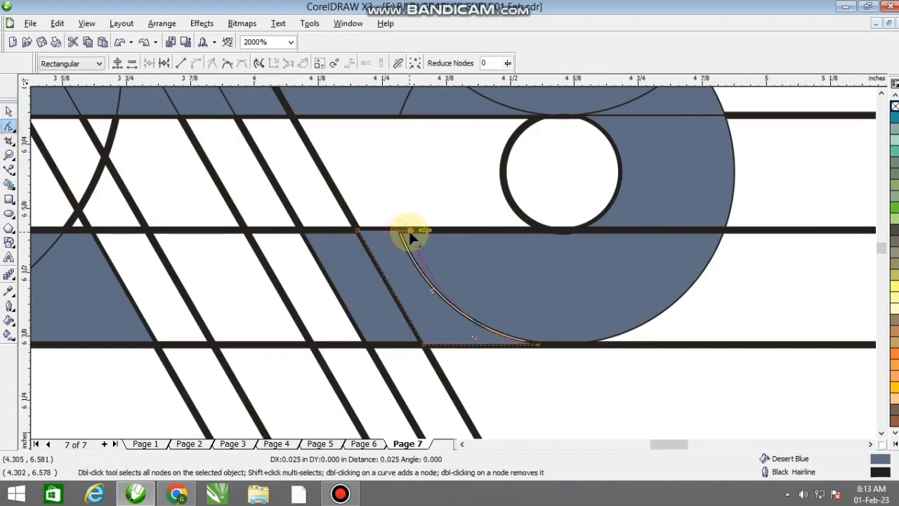
drag(476, 340, 505, 314)
- Weld the reshaped gap fill with the lower ring's bottom segment into one shape
click(7, 112)
shift+click(504, 277)
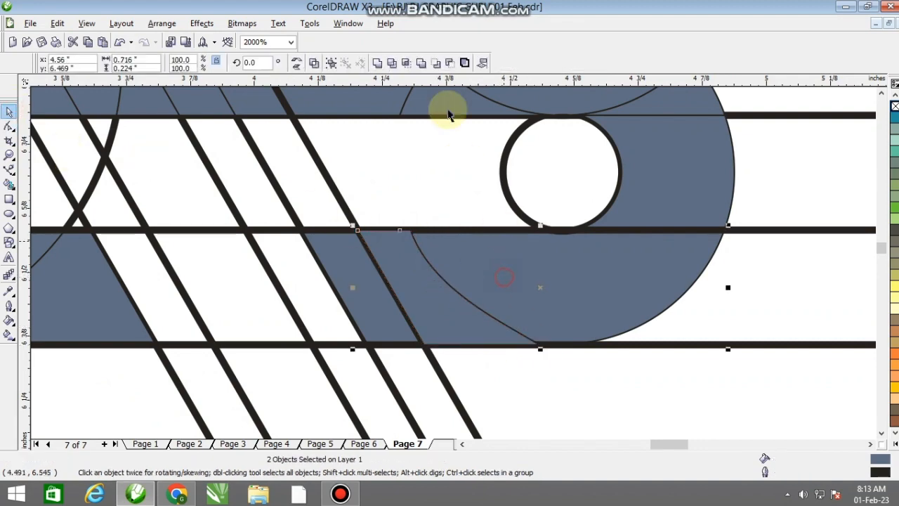
click(373, 62)
scroll(472, 253, down, 2)
click(510, 308)
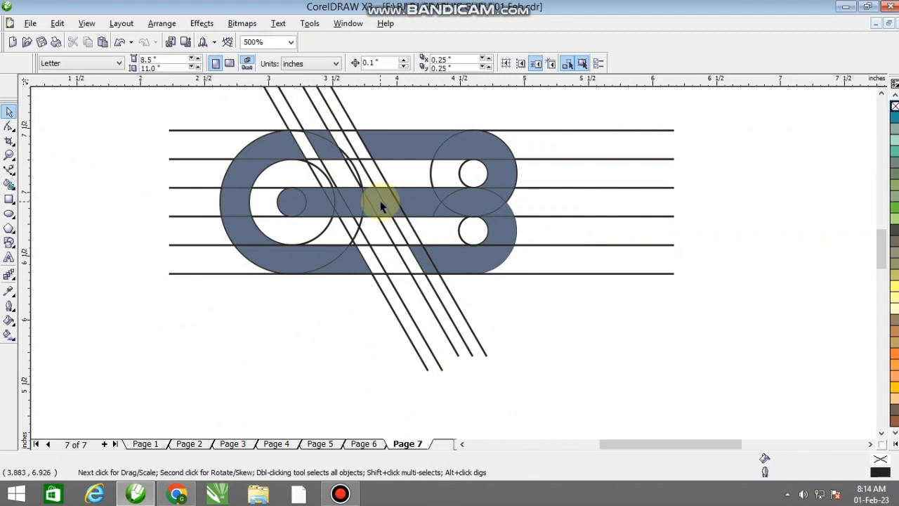
- Fill the diagonal strip between the second and third slanted lines, from the middle band to the bottom line, with Desert Blue
click(9, 184)
scroll(389, 232, up, 1)
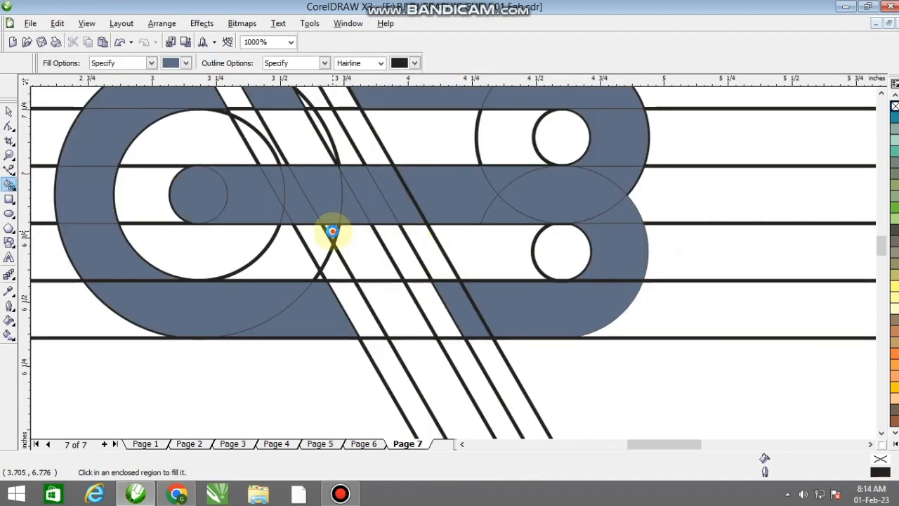
click(332, 231)
click(356, 240)
click(395, 307)
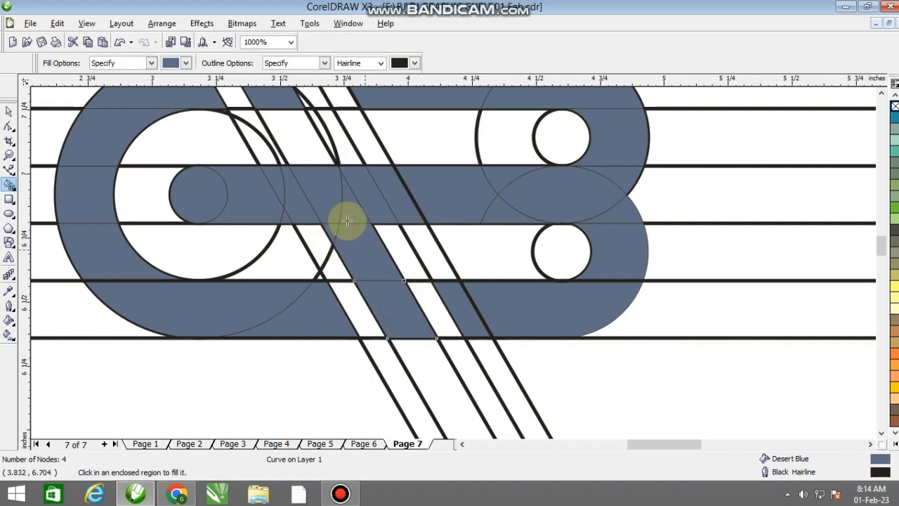
- Examine the junction of the large left circle, the second slanted line and the top horizontal line with the Shape tool
scroll(450, 259, down, 2)
scroll(453, 264, up, 1)
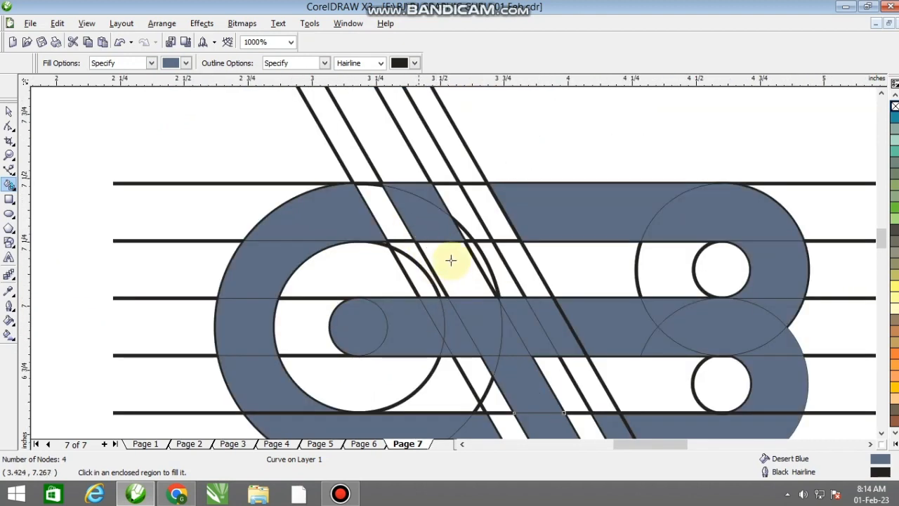
scroll(403, 243, up, 2)
scroll(407, 239, down, 1)
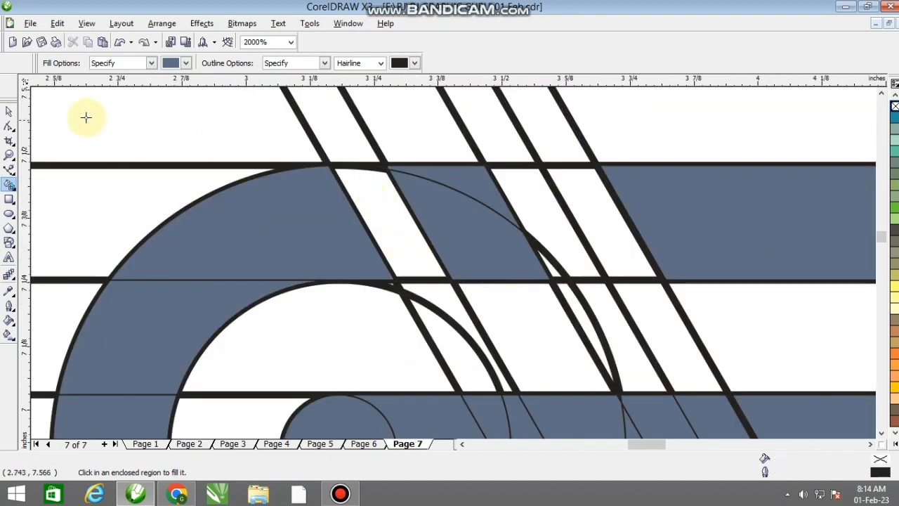
click(9, 128)
scroll(442, 257, up, 1)
scroll(375, 225, up, 1)
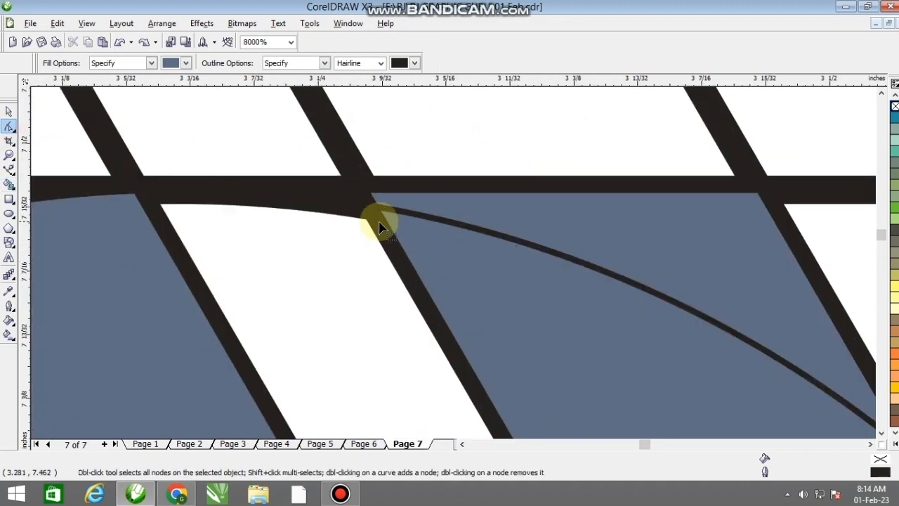
click(375, 233)
click(295, 208)
scroll(348, 232, down, 3)
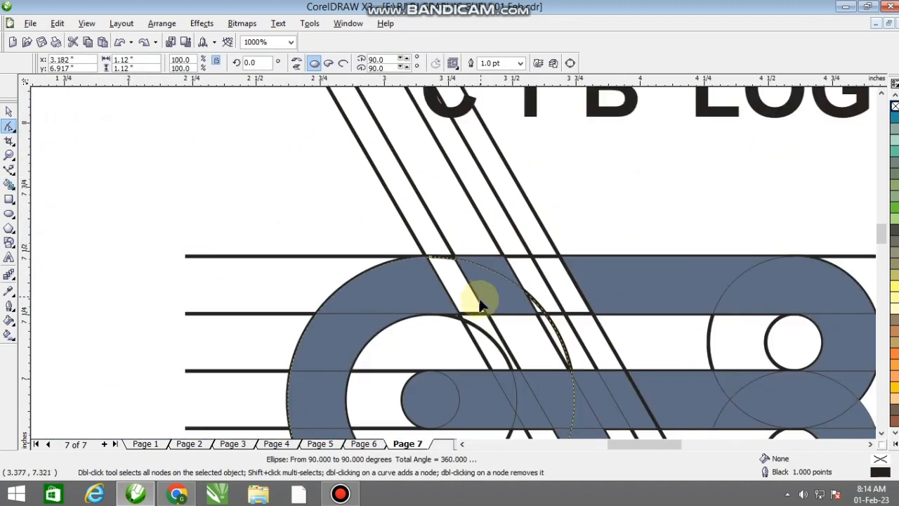
- Delete the three right-hand slanted guide lines and the top horizontal guide line
click(7, 112)
scroll(517, 257, down, 1)
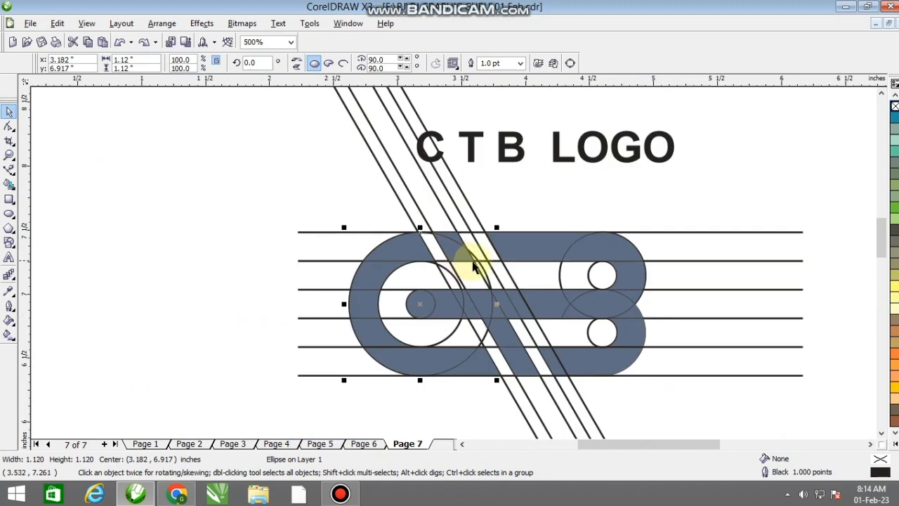
click(460, 239)
click(460, 238)
key(Delete)
click(464, 224)
key(Delete)
click(714, 236)
key(Delete)
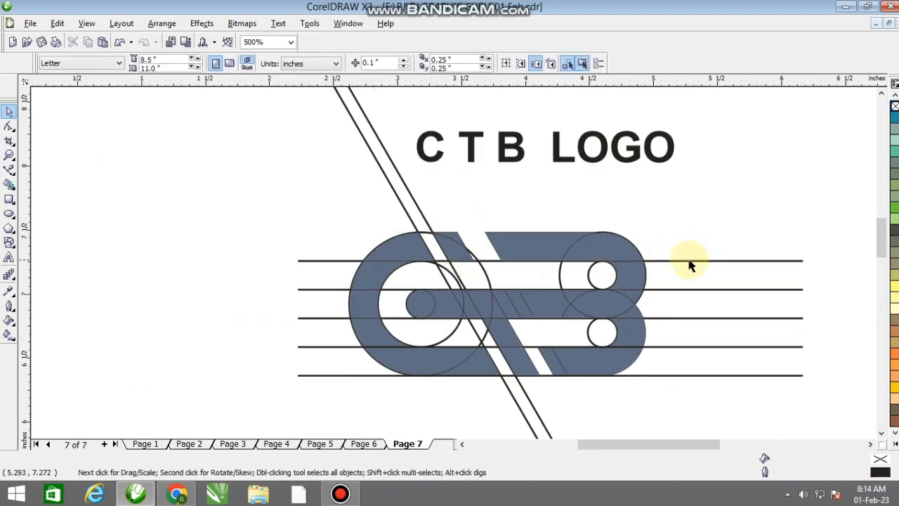
- Delete the five remaining horizontal guide lines, keeping the filled pieces
click(682, 289)
key(Delete)
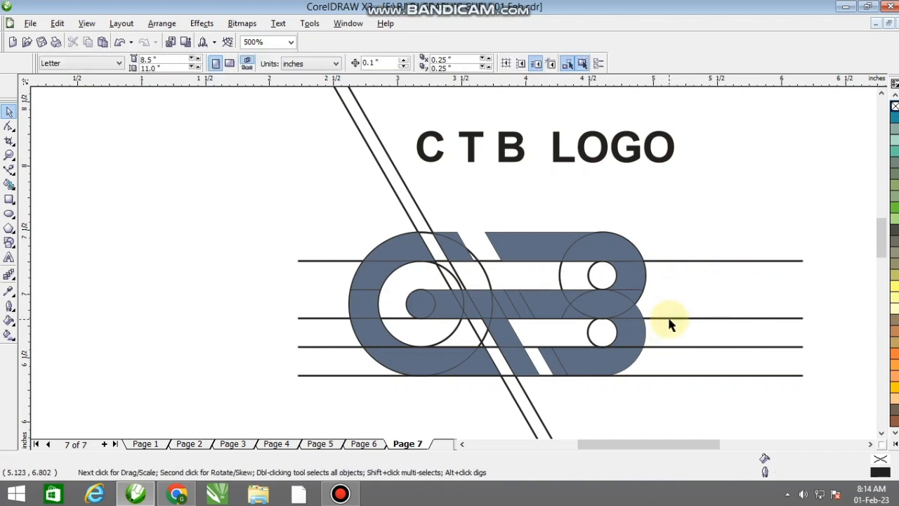
click(669, 319)
key(Delete)
click(669, 346)
key(Delete)
click(660, 375)
key(Delete)
click(660, 264)
key(Delete)
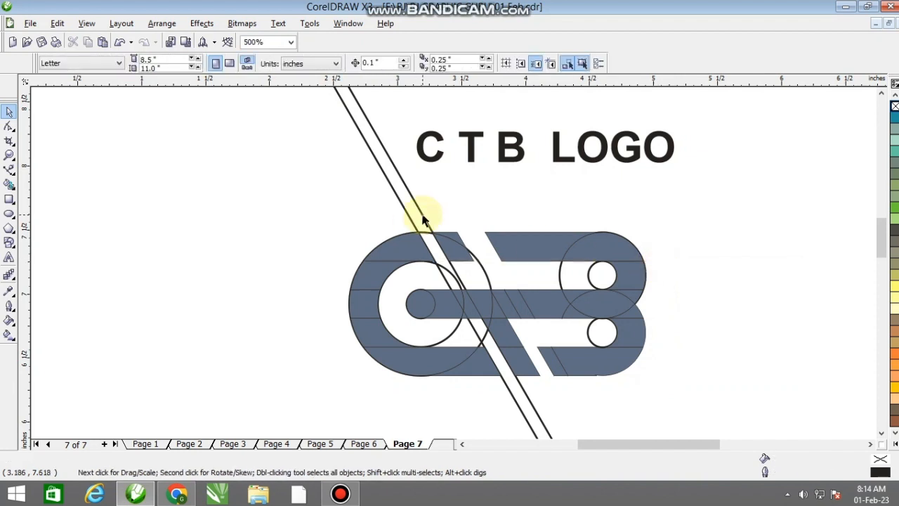
- Delete the two remaining slanted guide lines and the inner and outer circle outlines of the C
click(423, 218)
key(Delete)
click(411, 222)
key(Delete)
click(443, 270)
key(Delete)
click(427, 239)
key(Delete)
click(429, 298)
key(Delete)
scroll(430, 303, up, 1)
key(ctrl+z)
drag(423, 276, 349, 262)
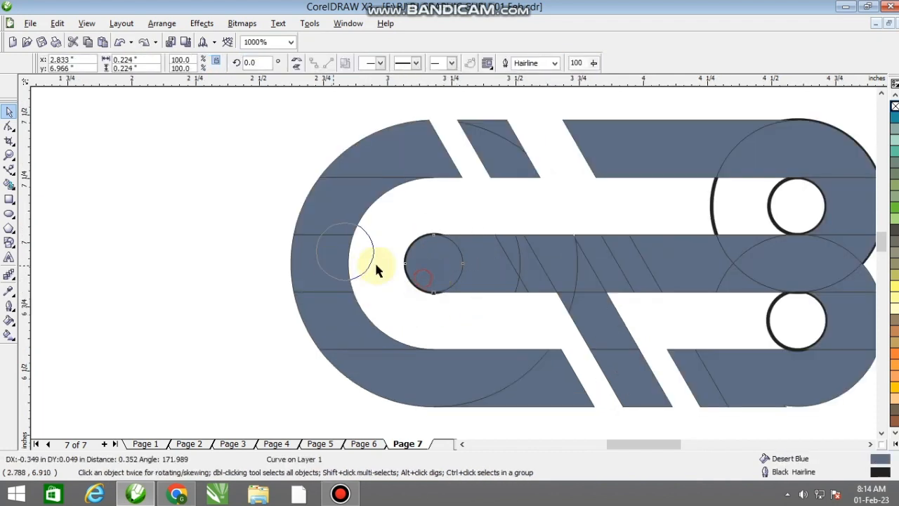
key(ctrl+z)
- Delete the small circle outline around the middle bar's rounded left end, keeping the fill beneath it
click(410, 236)
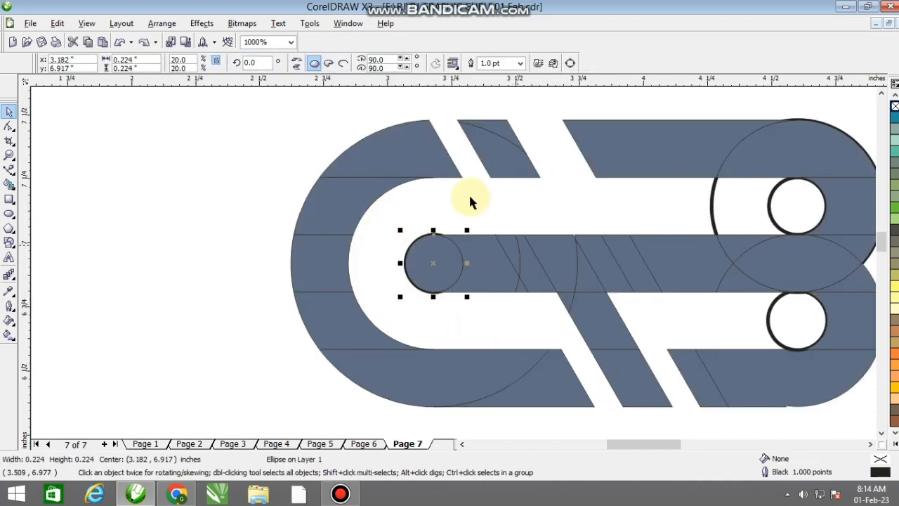
key(Delete)
- Weld the two fill pieces of the short slanted segment at the top, between the two gaps, into one shape
click(487, 161)
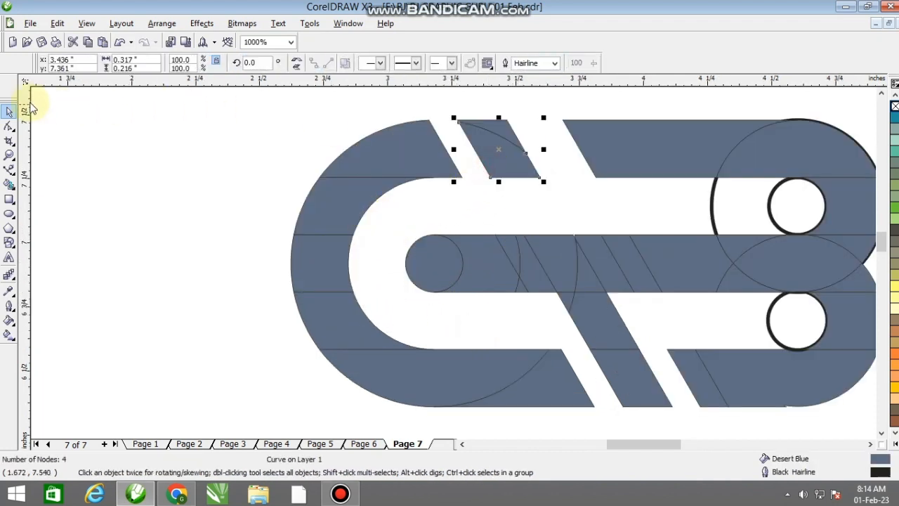
shift+click(510, 129)
click(480, 106)
click(483, 139)
- Move the left edge nodes of the short top segment with the Shape tool to close the gap to the C's upper arm
click(9, 126)
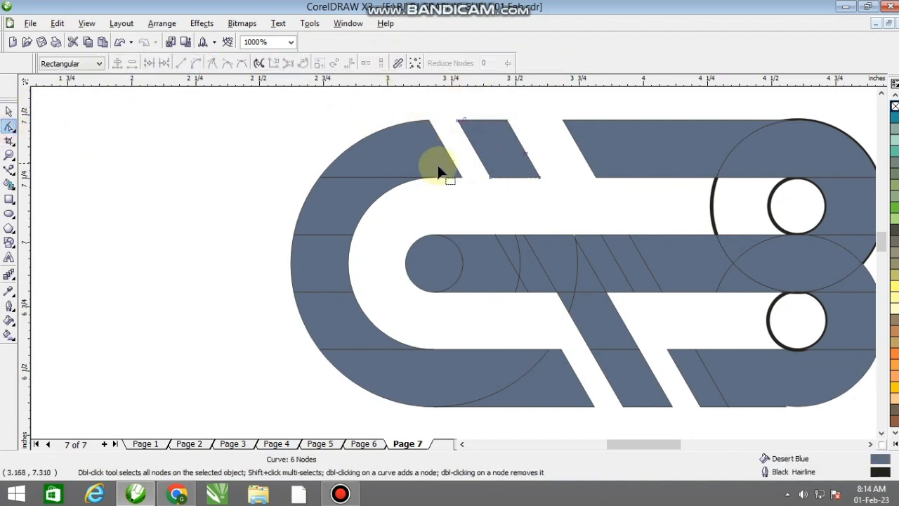
scroll(449, 169, up, 1)
drag(509, 206, 510, 210)
drag(505, 251, 489, 287)
scroll(440, 252, down, 2)
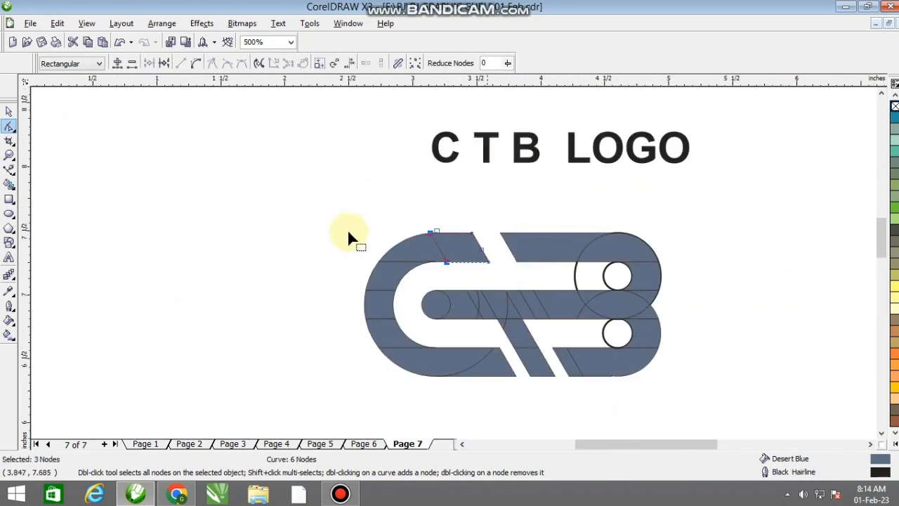
- Delete the upper outer circle outline and the two small inner circle outlines on the B, keeping the filled pieces
click(9, 114)
click(598, 213)
drag(582, 278, 552, 274)
key(Delete)
drag(623, 280, 610, 278)
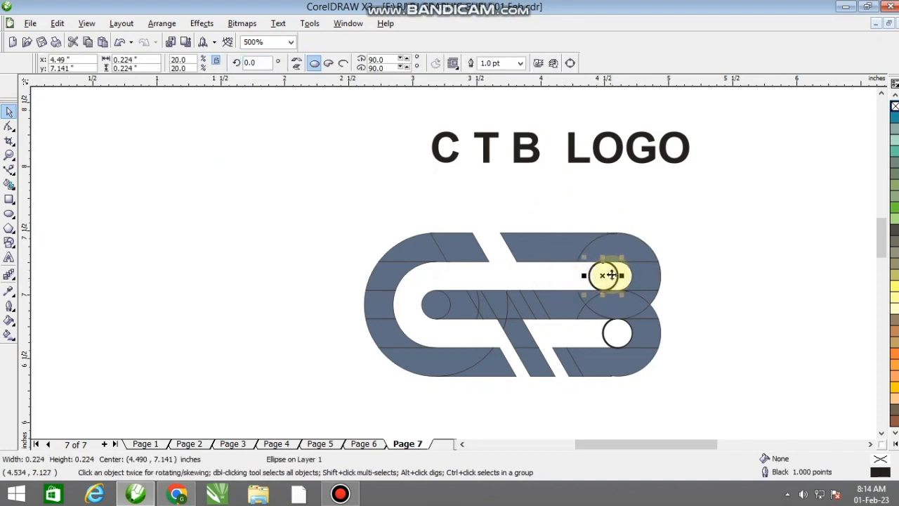
scroll(613, 279, up, 2)
key(Delete)
scroll(465, 326, down, 2)
drag(452, 299, 416, 305)
key(Delete)
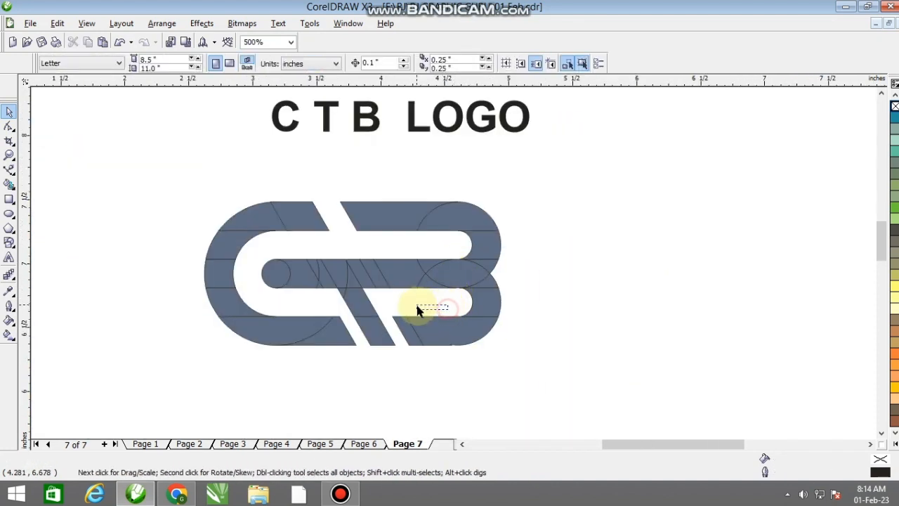
- Weld all the filled logo pieces into one shape and move it closer beneath the C T B LOGO title
drag(209, 174, 194, 172)
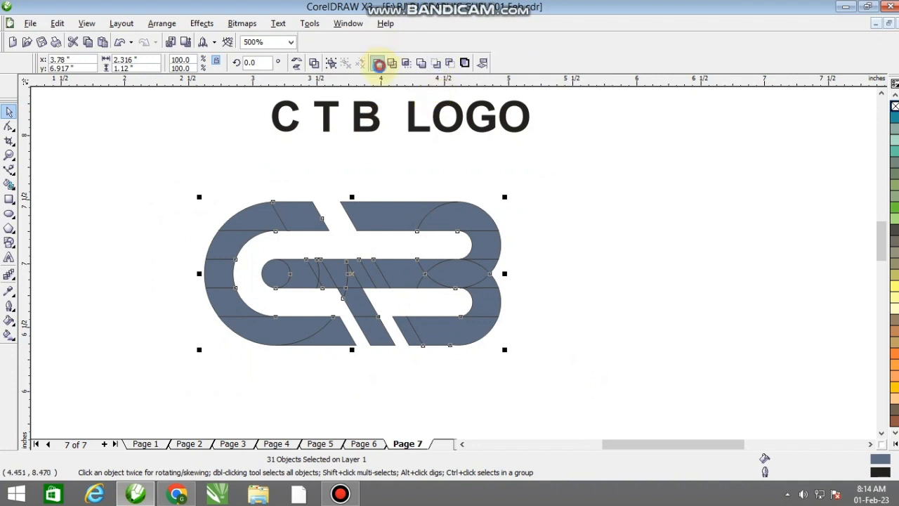
click(379, 64)
drag(439, 216, 478, 188)
- Fill the welded logo with Sea Green and remove its outline
click(895, 116)
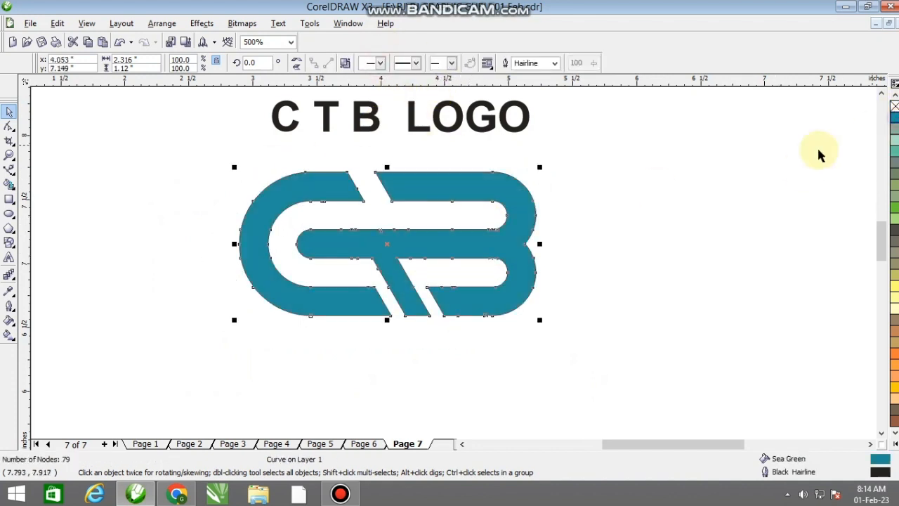
right_click(894, 106)
click(723, 196)
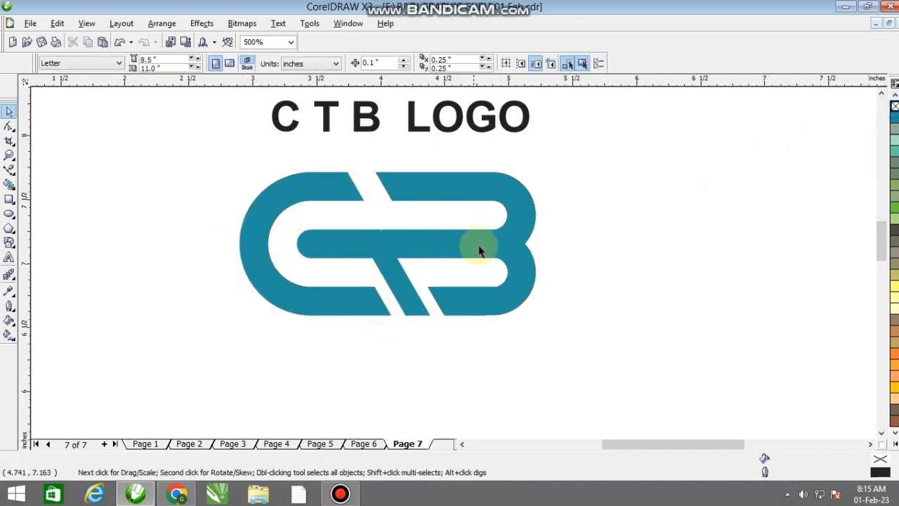
- Delete the stray node on the middle bar's top edge above the T's slanted stem with the Shape tool
click(9, 127)
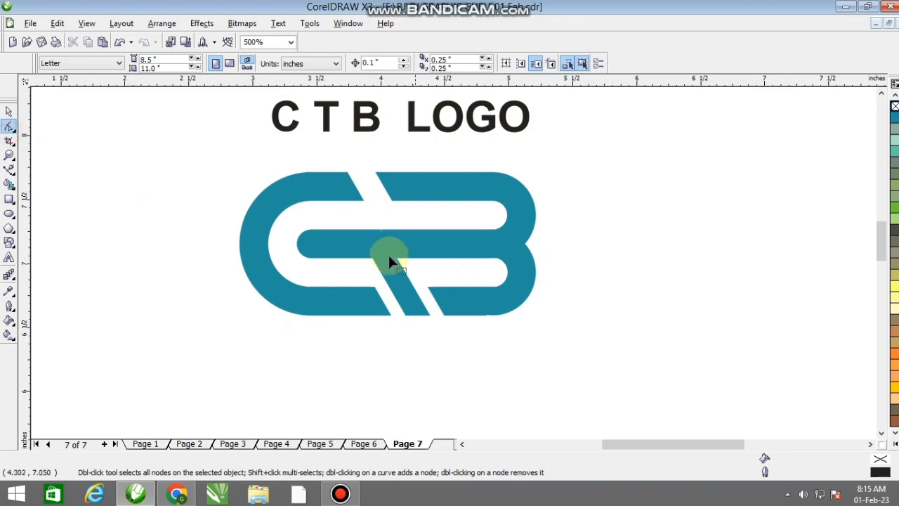
click(387, 245)
scroll(454, 255, up, 3)
drag(455, 241, 401, 258)
scroll(450, 259, down, 2)
key(Delete)
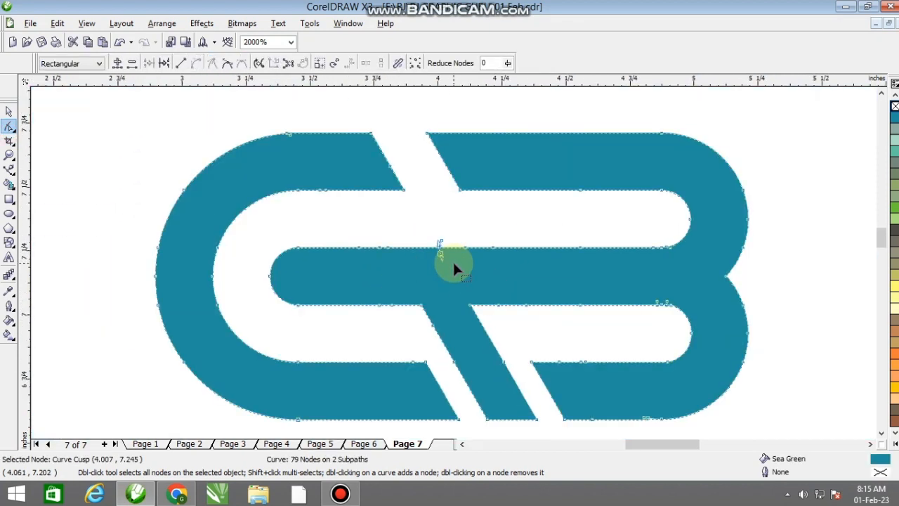
- Center the logo horizontally on the C T B LOGO title
click(10, 116)
scroll(484, 301, down, 1)
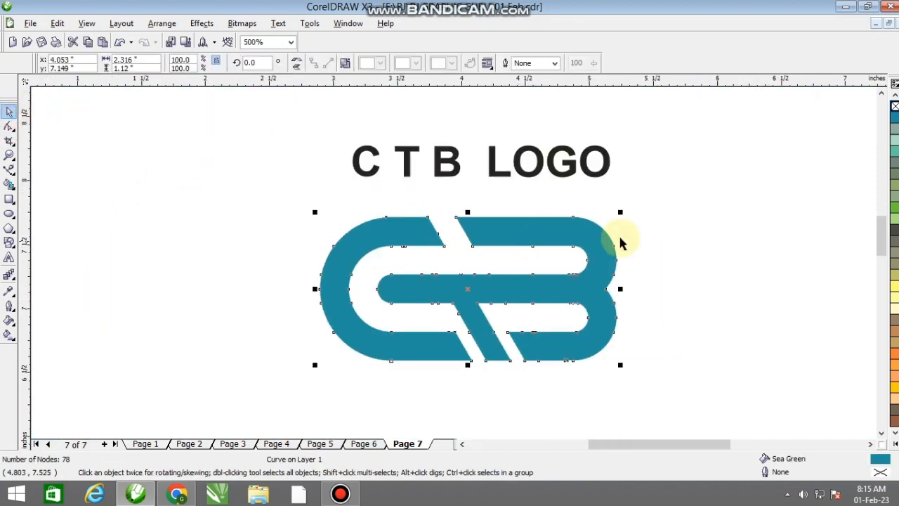
click(670, 233)
click(506, 241)
shift+click(506, 173)
key(c)
click(693, 210)
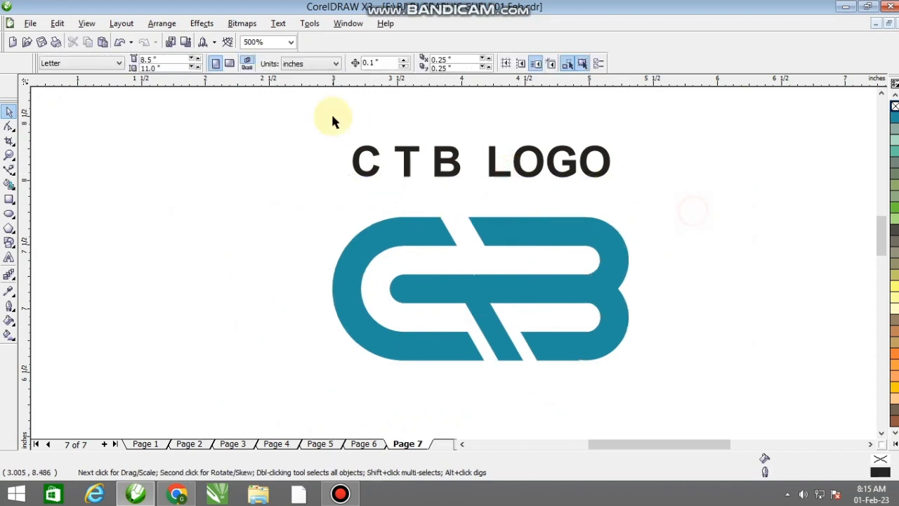
- Preview the finished logo and title in full screen, and return to the drawing
key(F9)
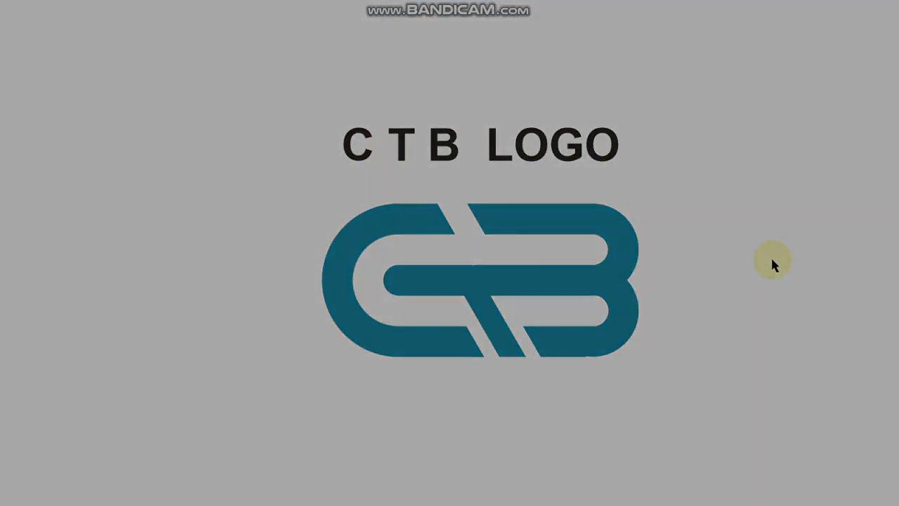
click(450, 372)
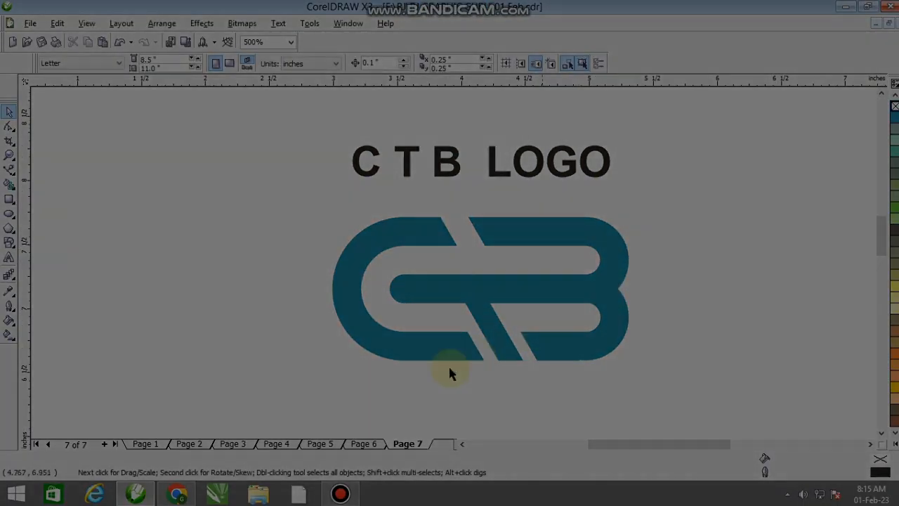